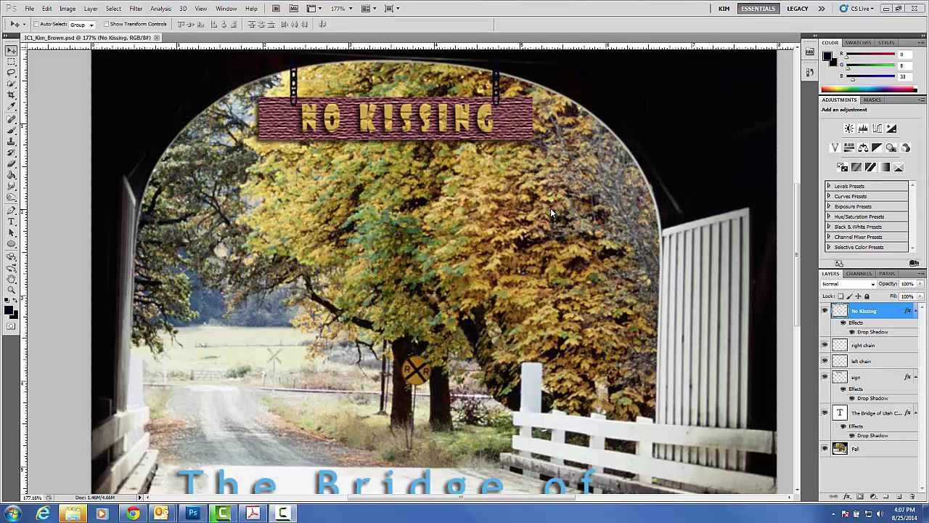
Open Forest.tif from the Photoshop > IC2 folder as a new document
click(30, 9)
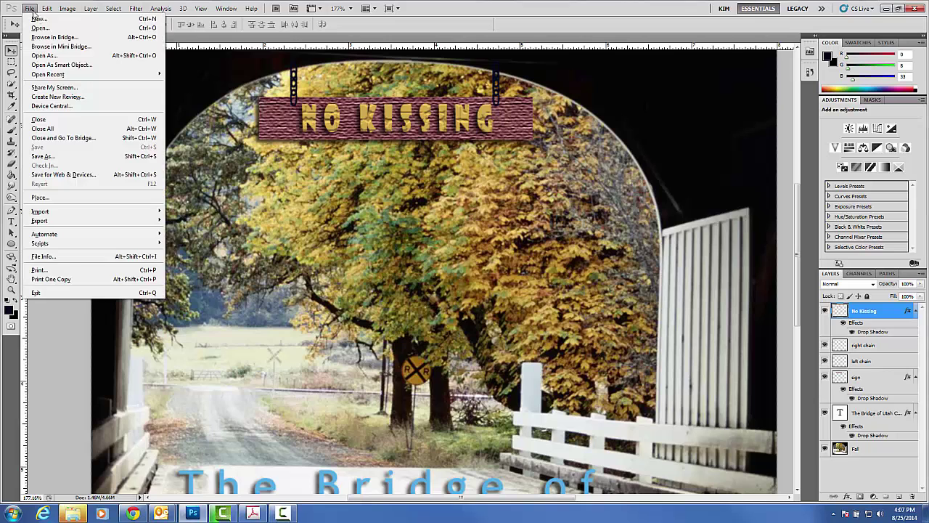
click(40, 29)
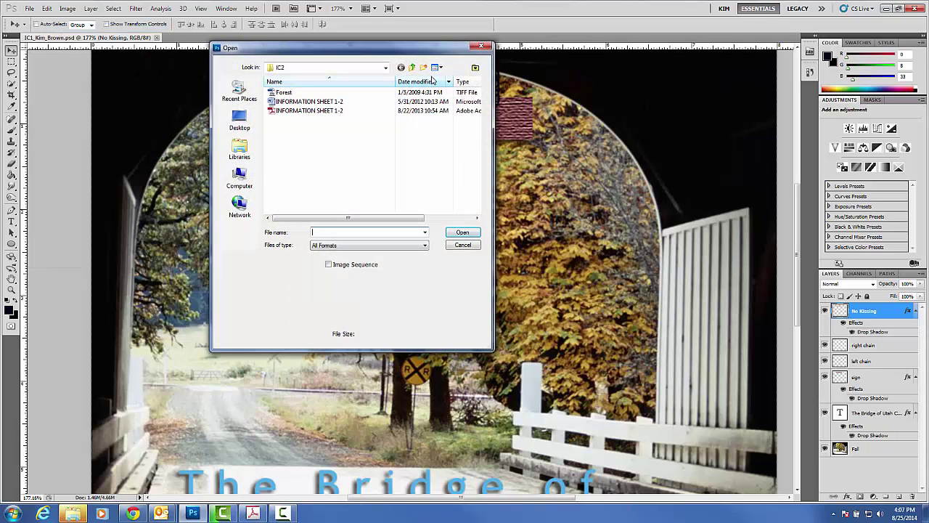
click(412, 68)
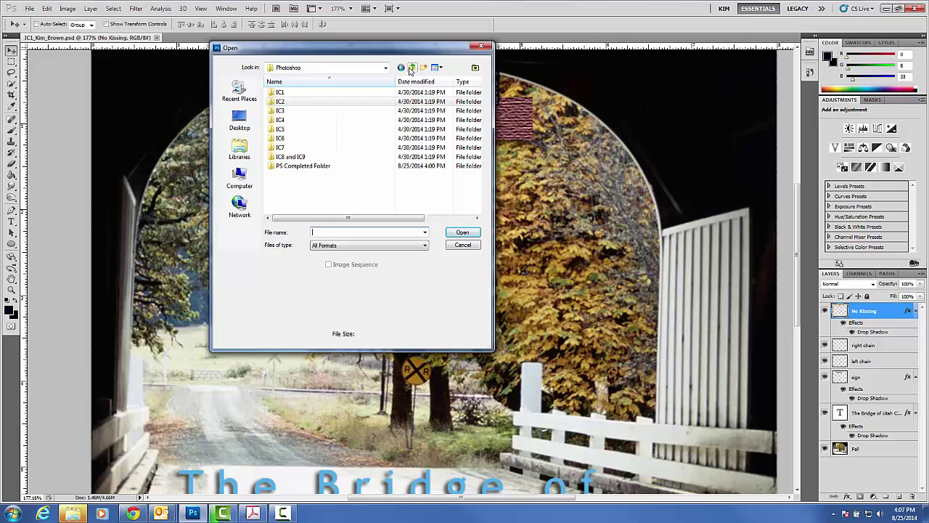
click(412, 69)
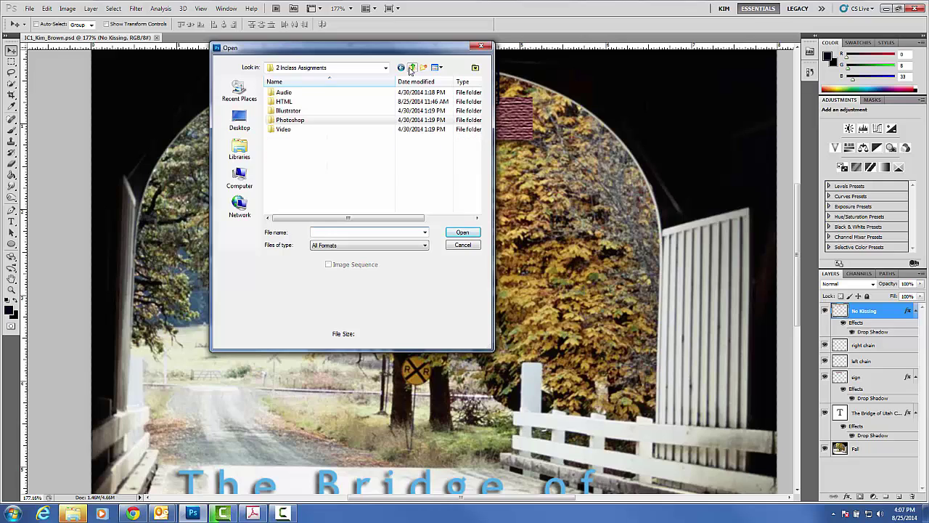
double_click(303, 120)
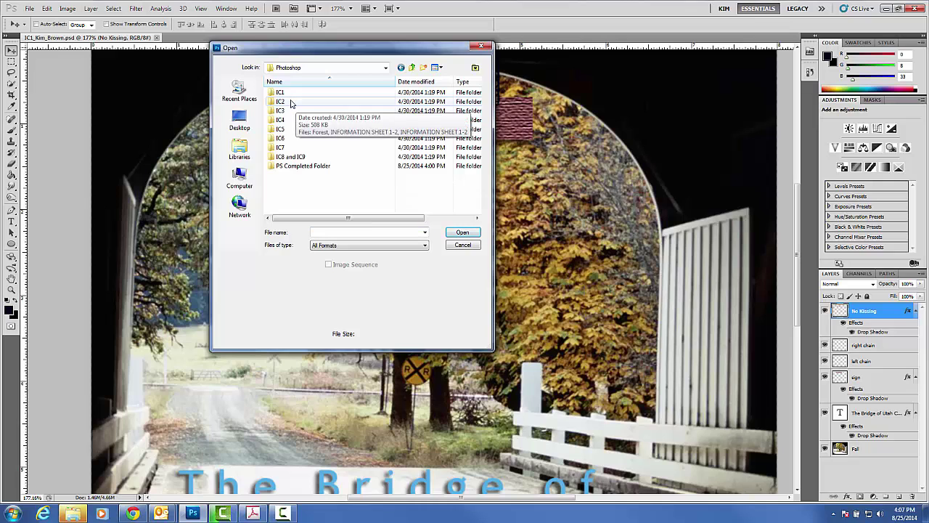
double_click(291, 102)
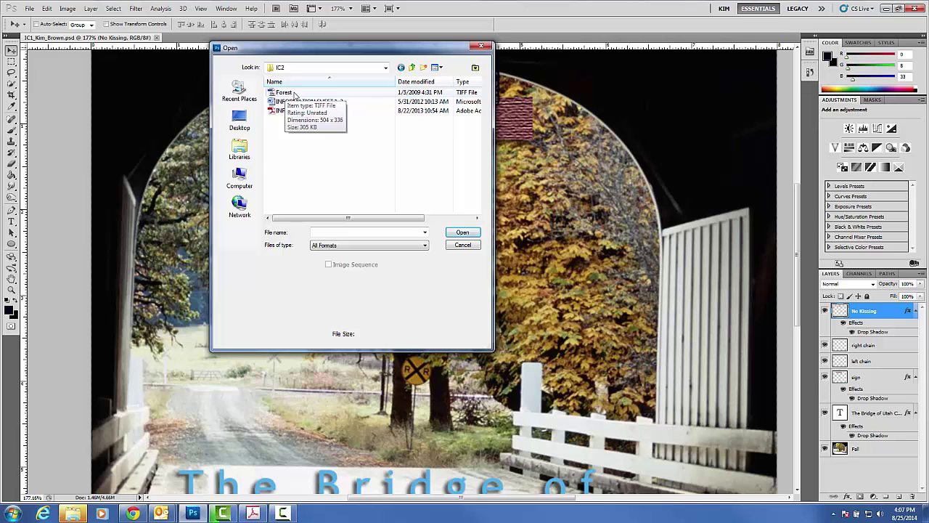
double_click(277, 93)
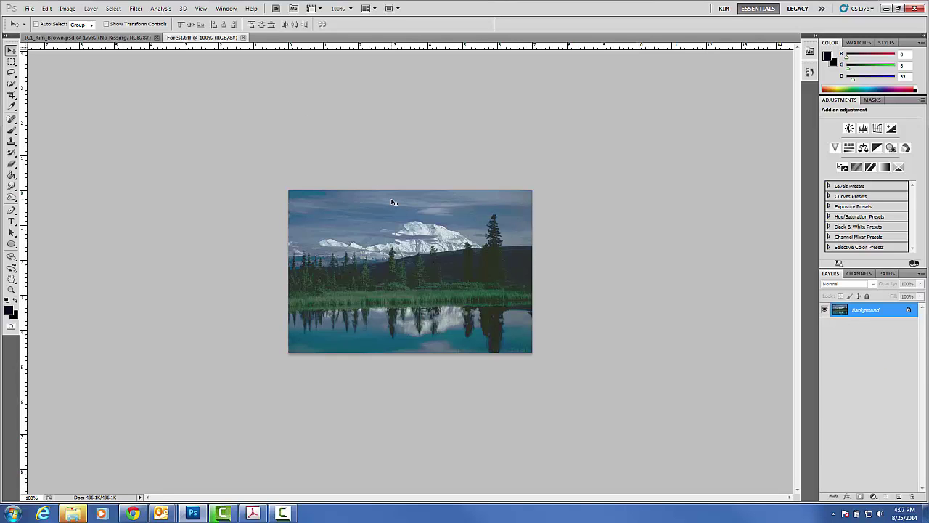
Zoom in and rename the locked Background layer to 'forest'
key(ctrl+plus)
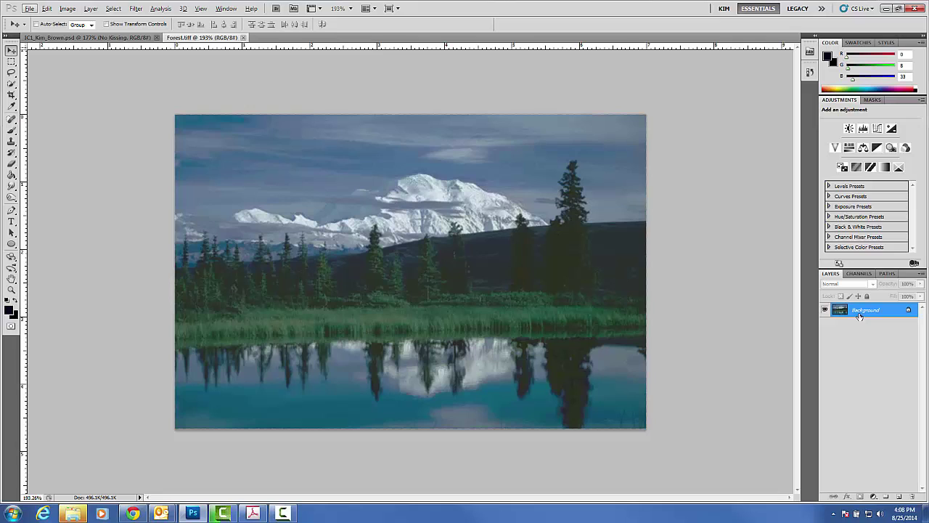
double_click(860, 312)
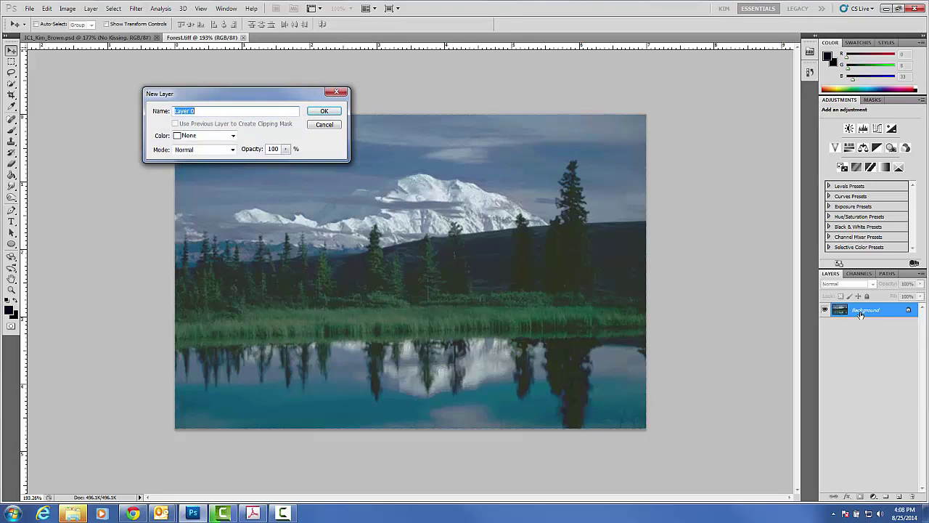
text(forest)
click(322, 112)
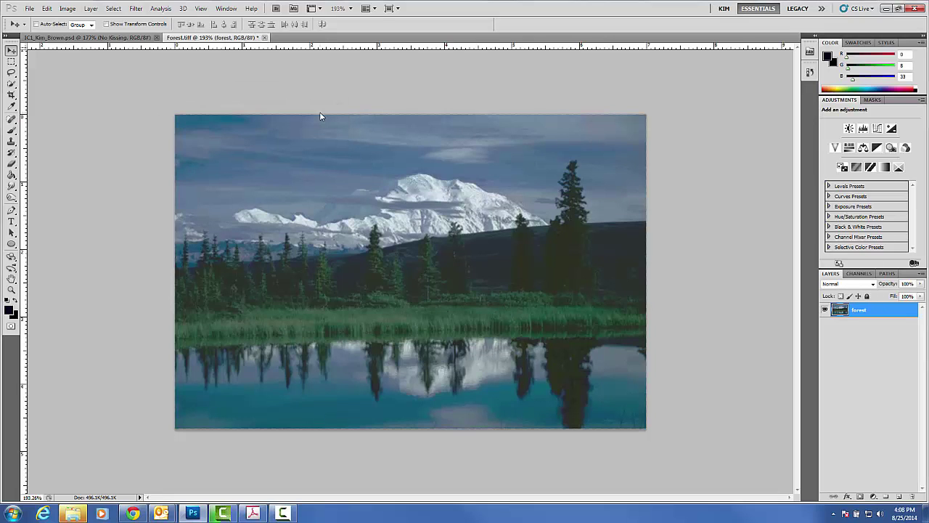
Choose the Type tool and set the text colour to pale cyan (#d3f2f9)
click(12, 222)
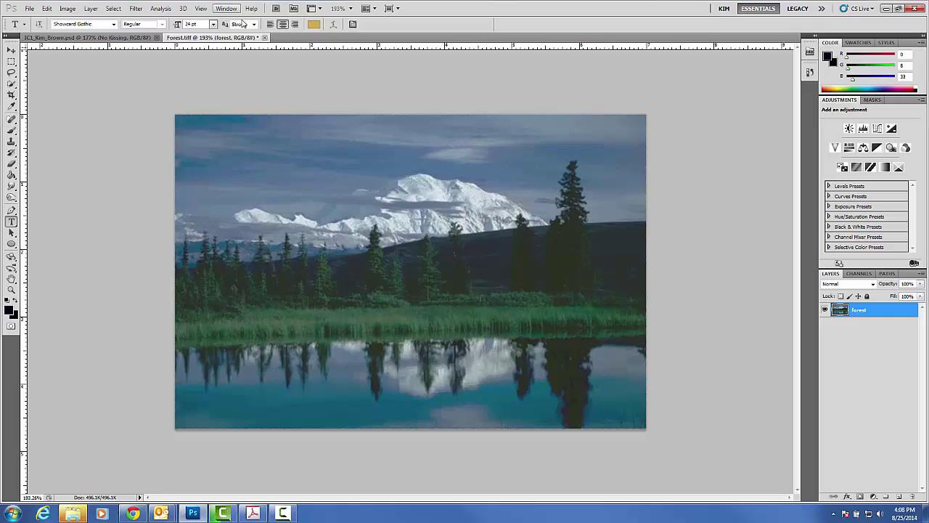
click(312, 24)
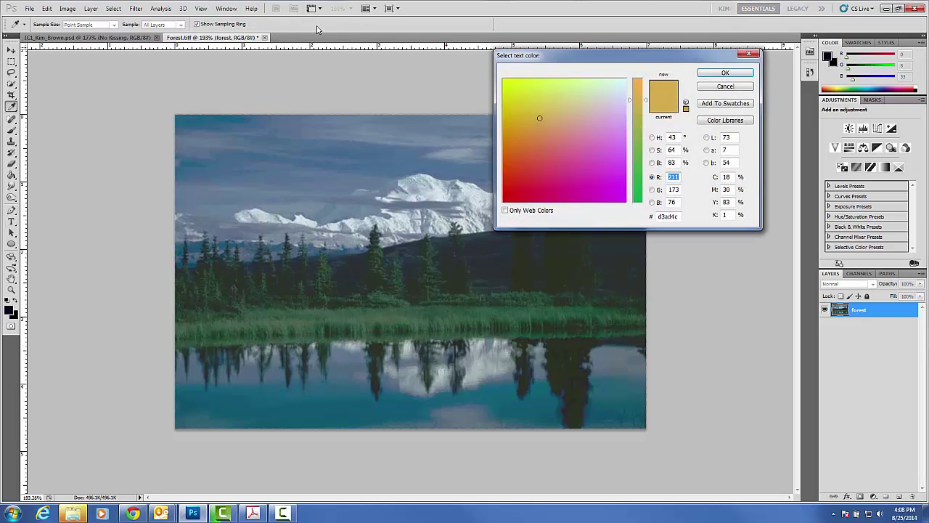
click(623, 85)
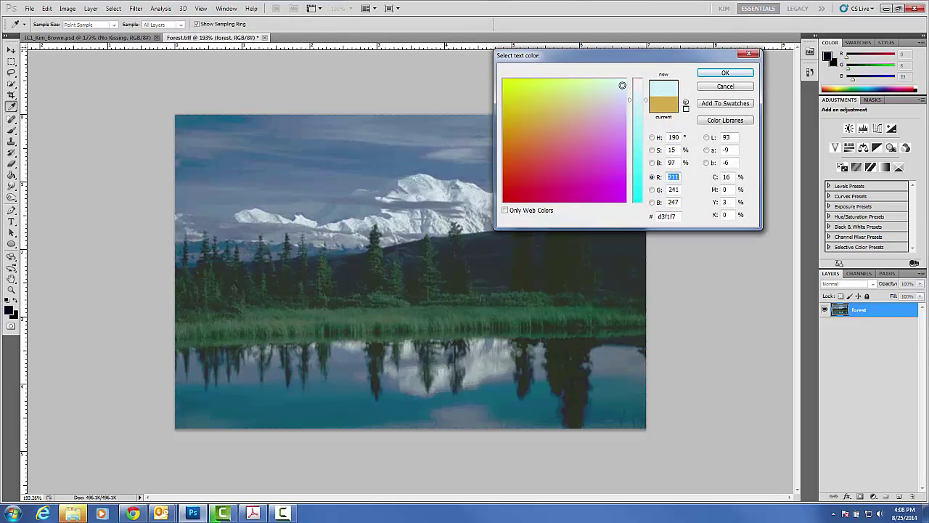
drag(622, 85, 622, 81)
click(727, 73)
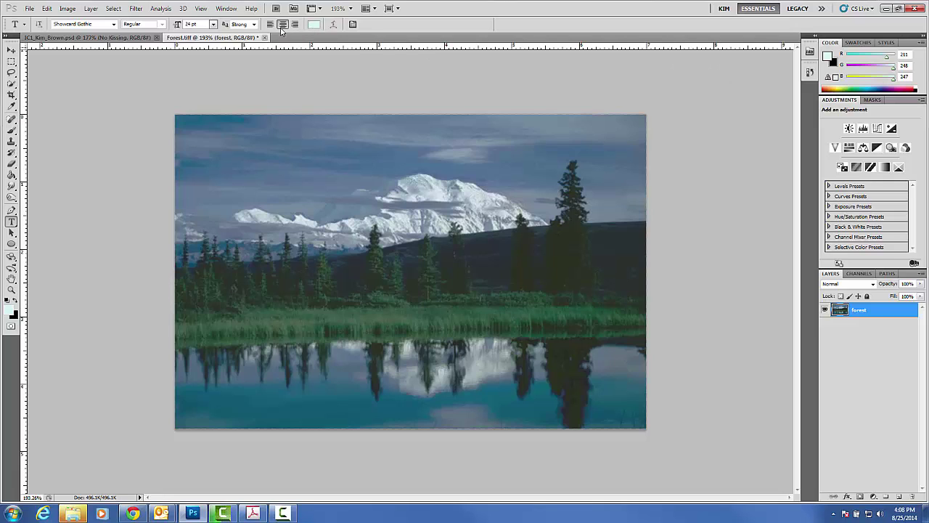
Set the type size to 72 pt and the font to Wide Latin
click(212, 25)
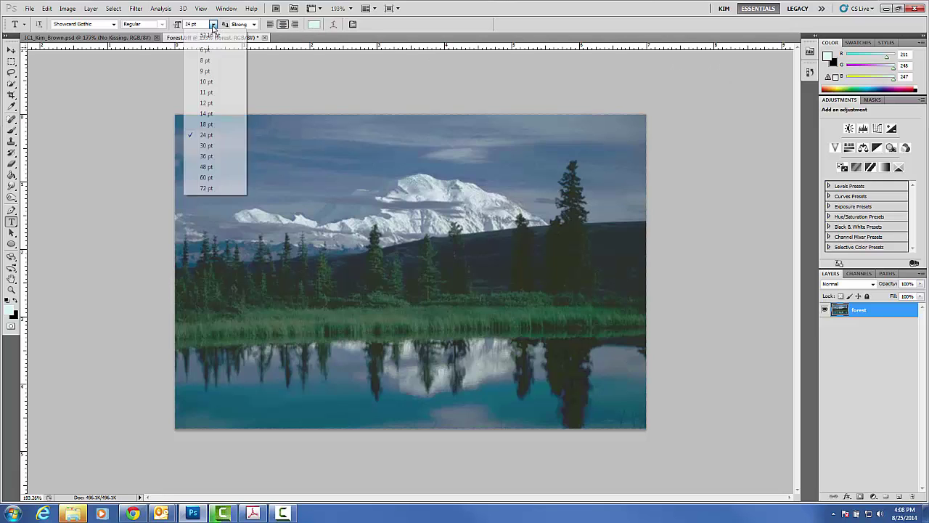
click(209, 191)
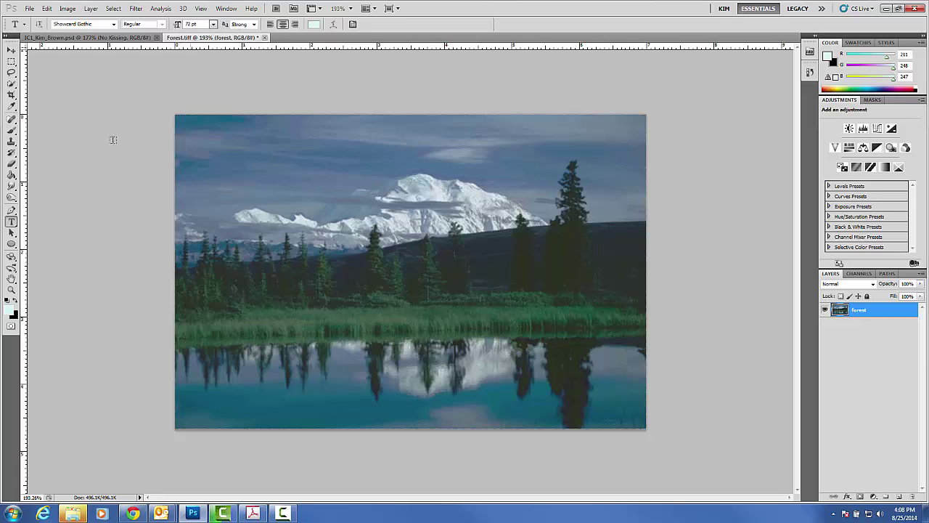
click(114, 25)
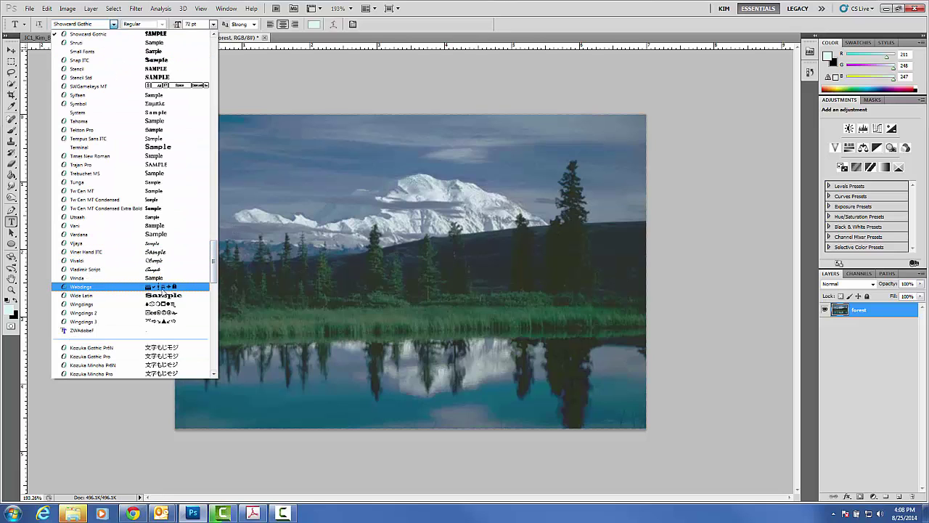
click(163, 295)
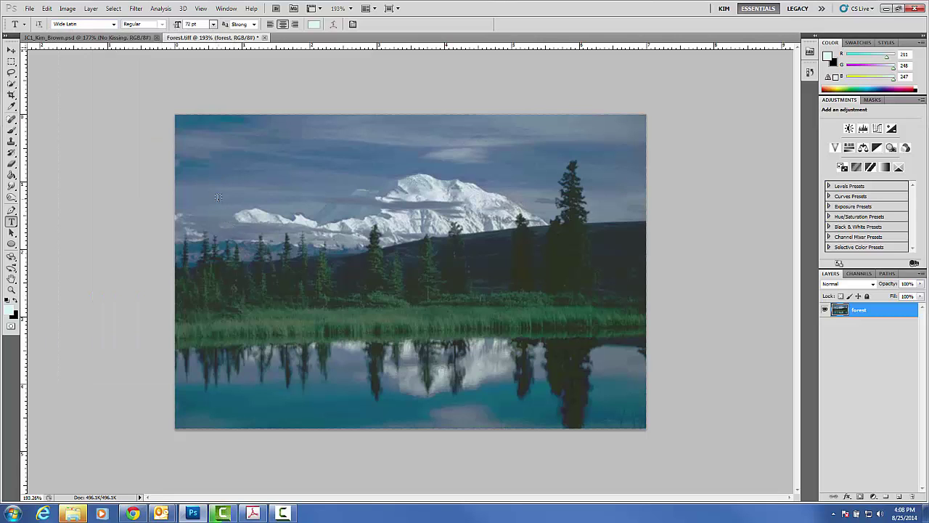
Draw a text box across the mountains, type 'Idaho', and commit it
drag(218, 197, 606, 304)
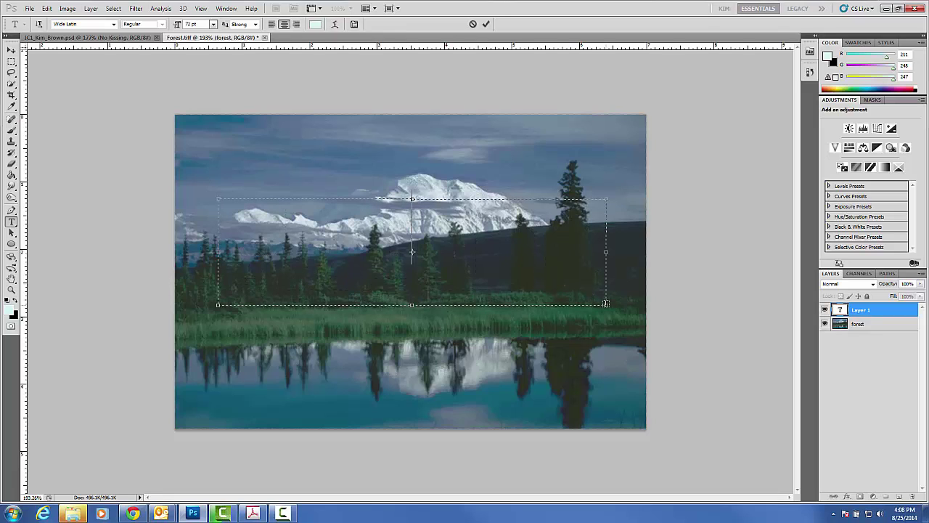
text(Id)
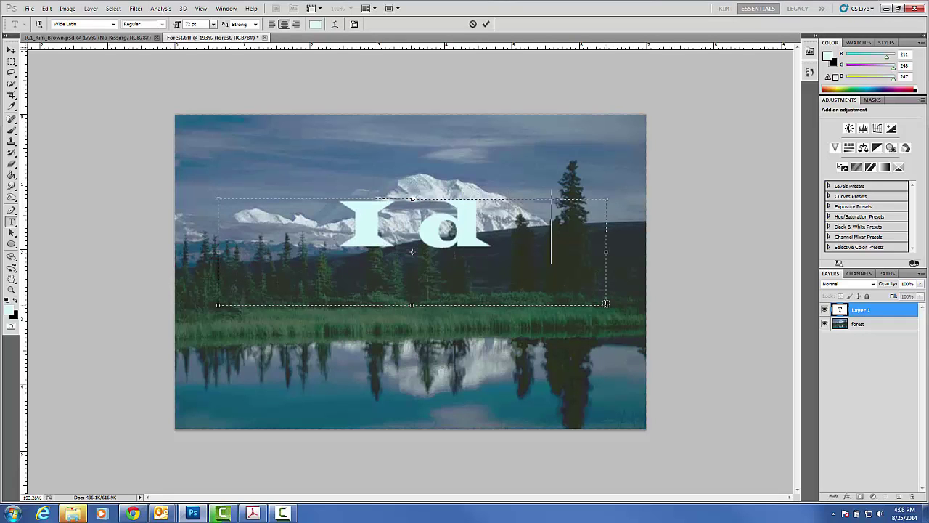
text(ah)
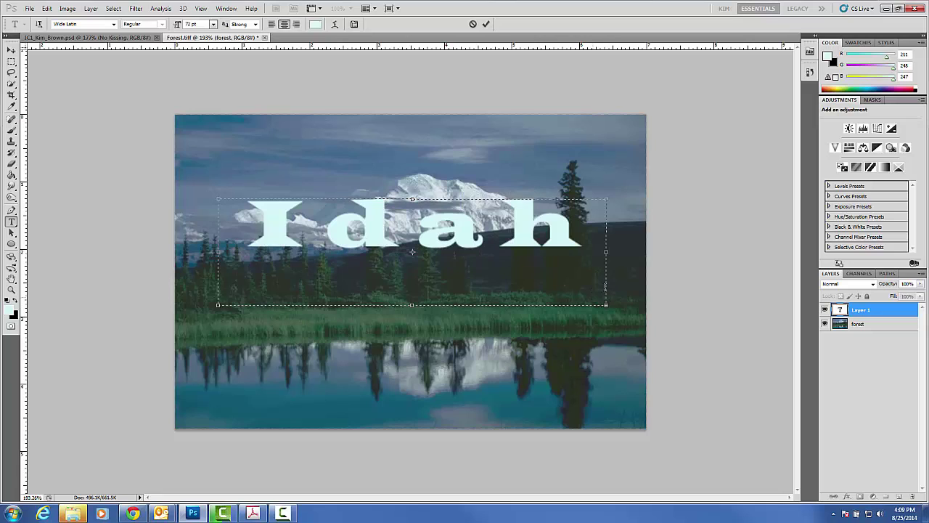
drag(605, 253, 641, 252)
text(o)
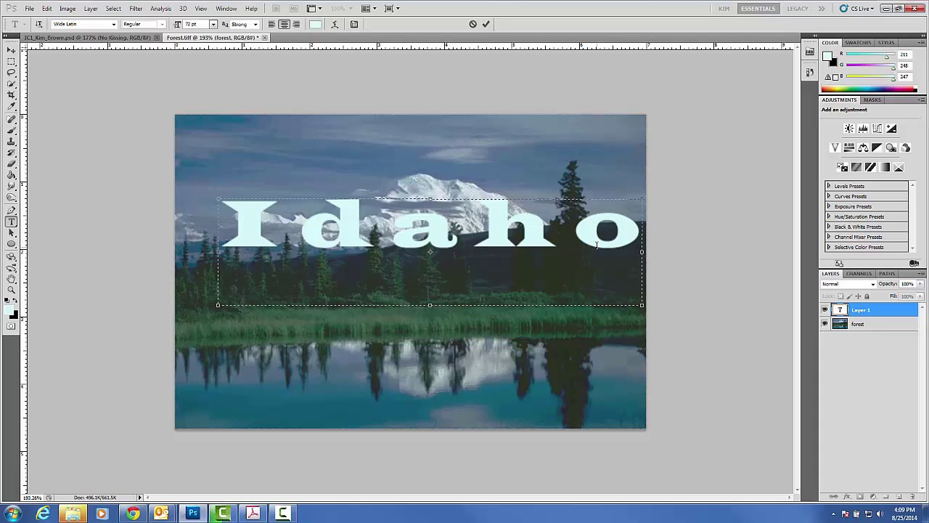
click(12, 51)
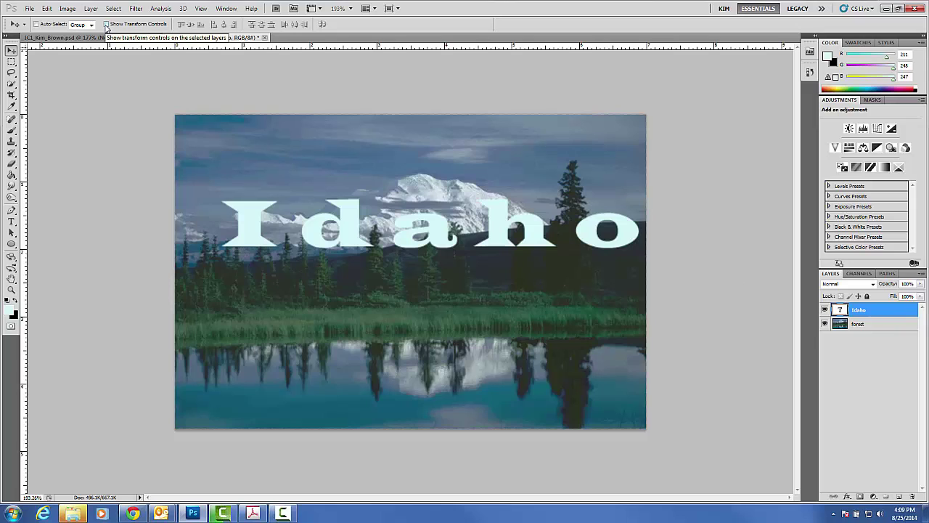
Stretch the Idaho text taller and slightly narrower, move it lower, then hide transform controls
click(106, 25)
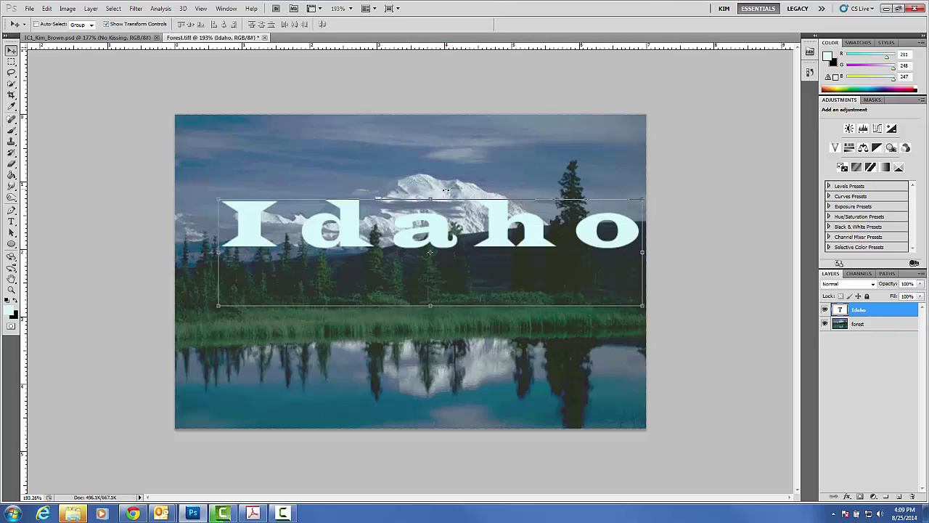
mouse_move(430, 197)
mouse_down()
mouse_move(421, 183)
mouse_move(423, 192)
mouse_up()
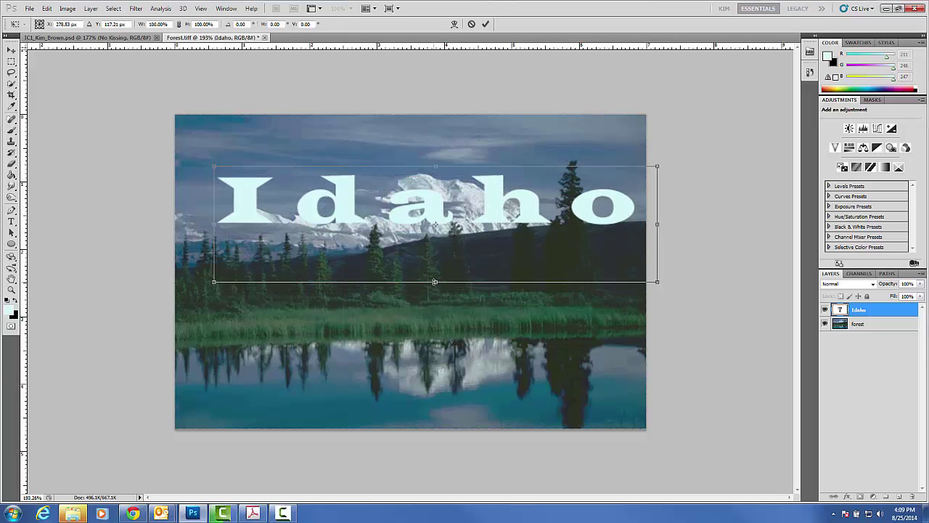
drag(435, 294, 424, 361)
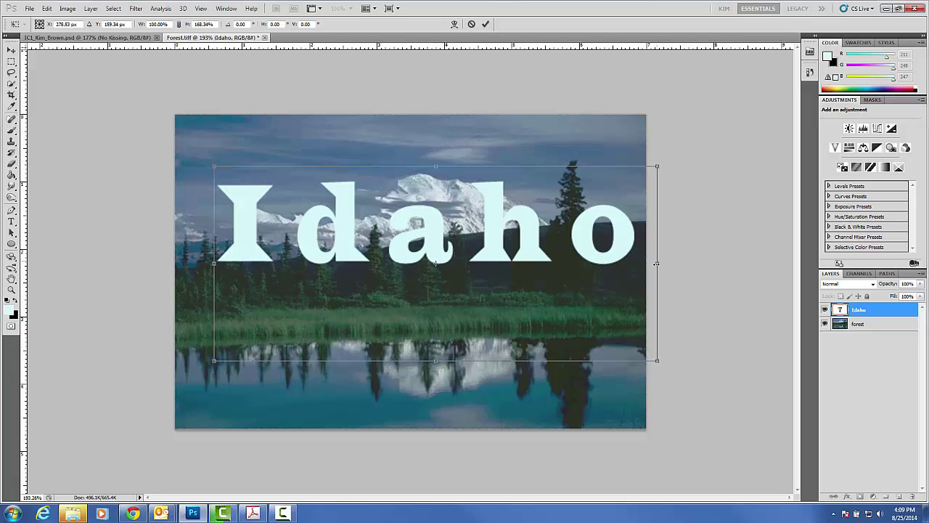
drag(655, 263, 621, 263)
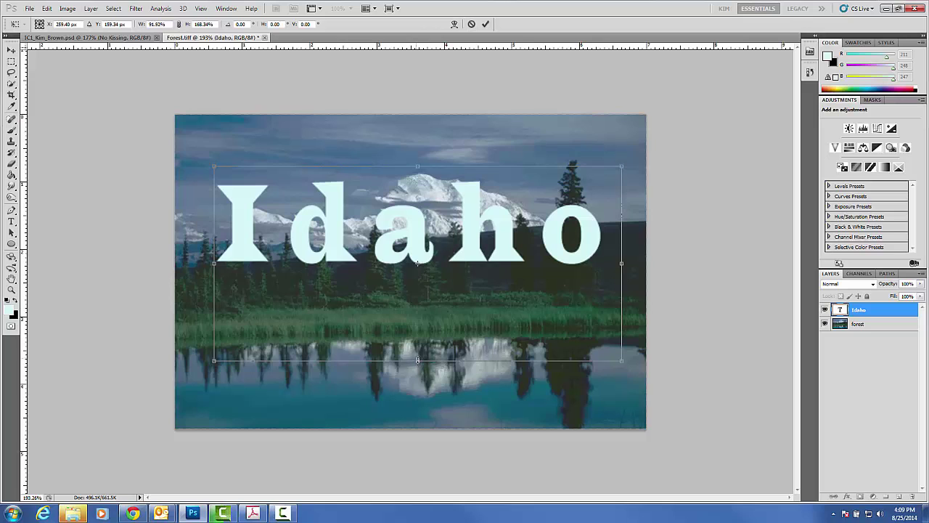
drag(417, 360, 417, 398)
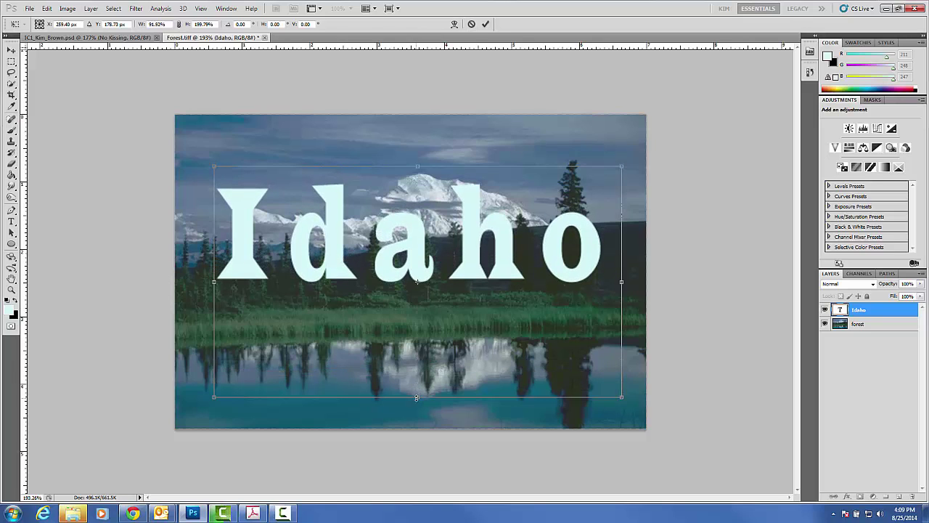
click(11, 52)
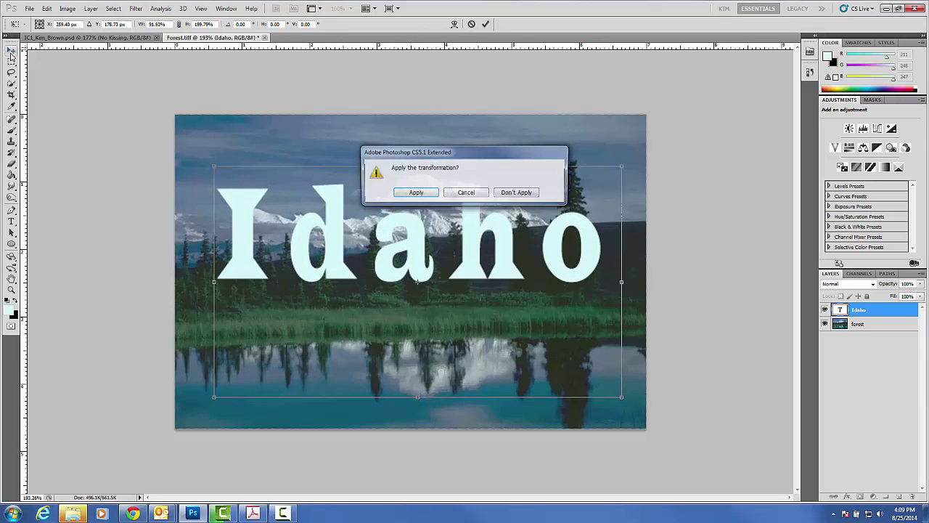
click(428, 191)
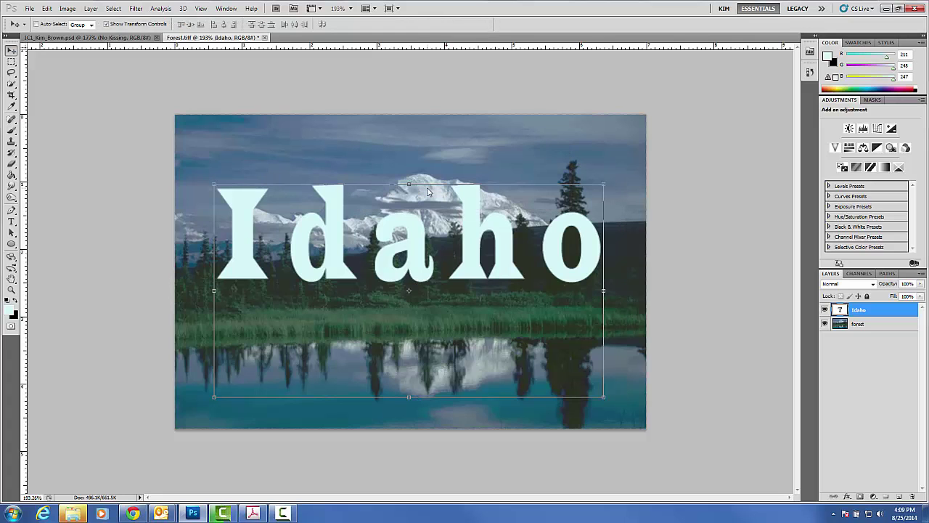
drag(446, 225, 444, 307)
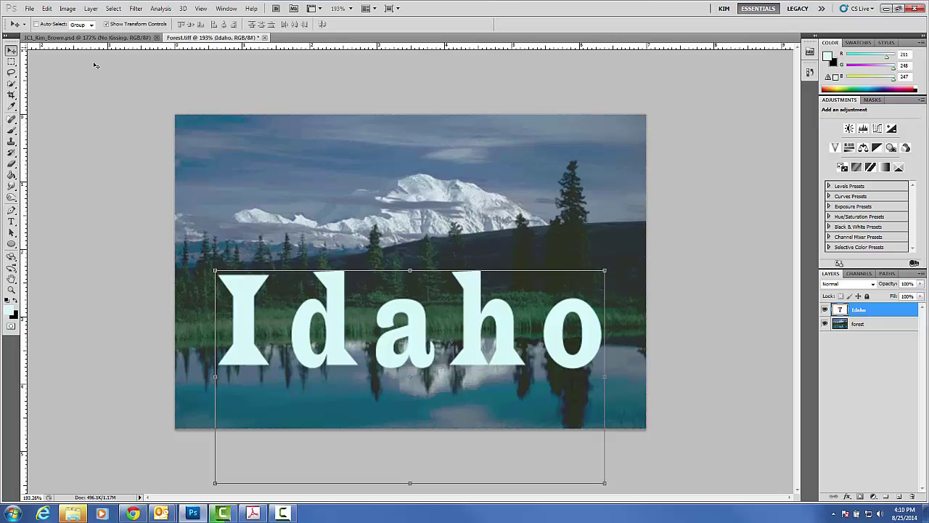
click(106, 24)
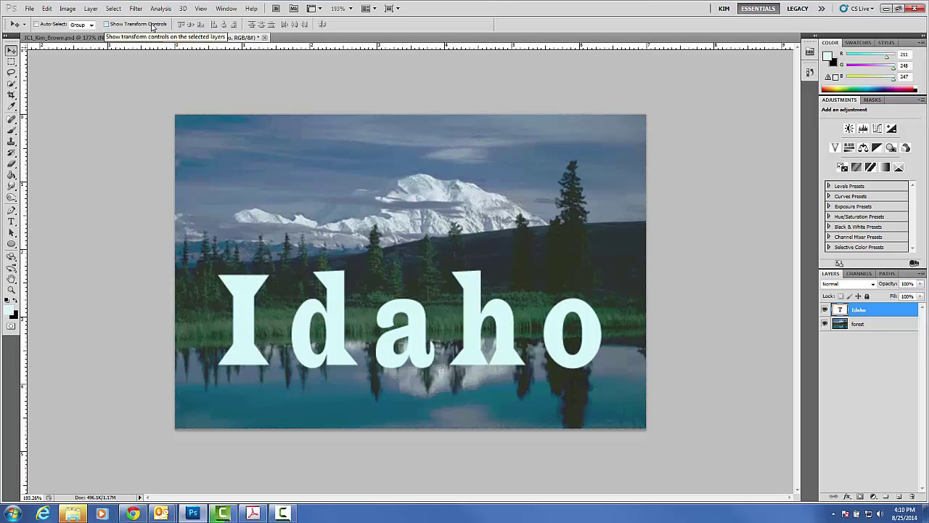
Show the Character panel, revealing Wide Latin at 143.85 pt with tracking 308
click(224, 10)
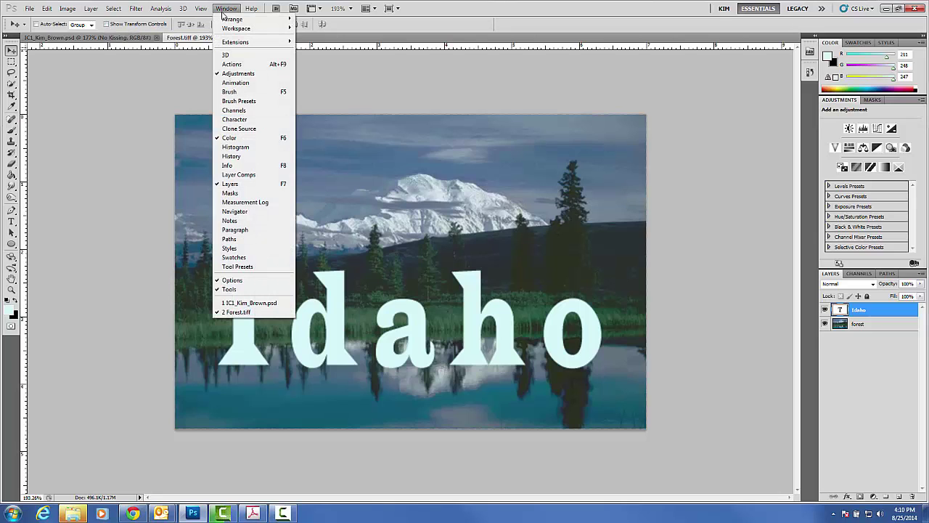
click(232, 119)
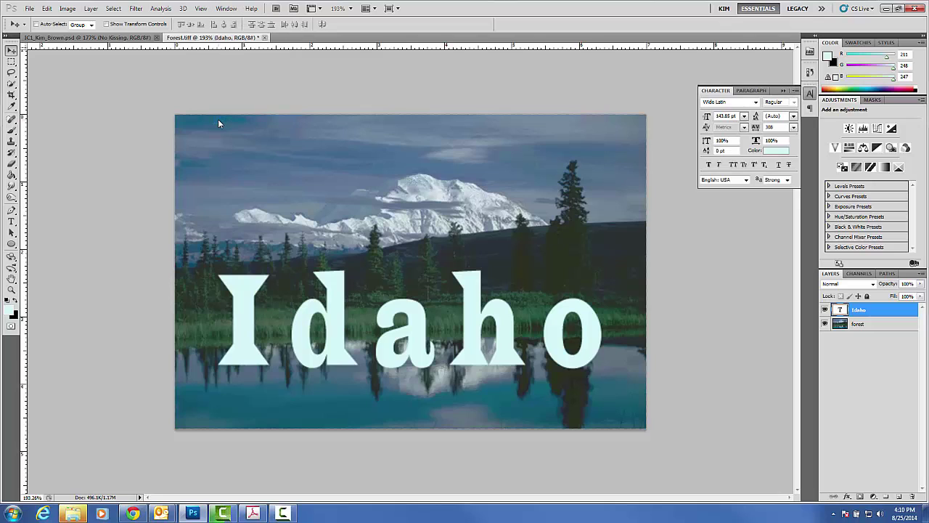
click(224, 12)
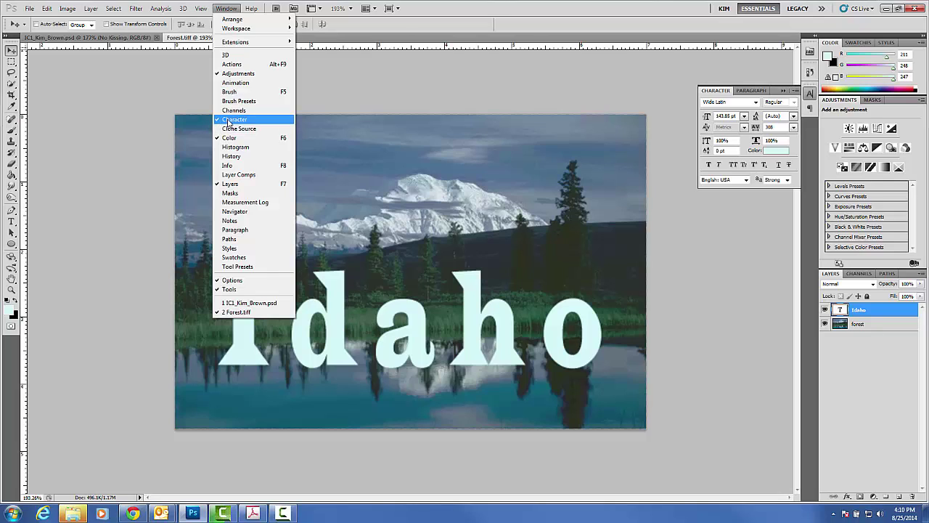
click(597, 73)
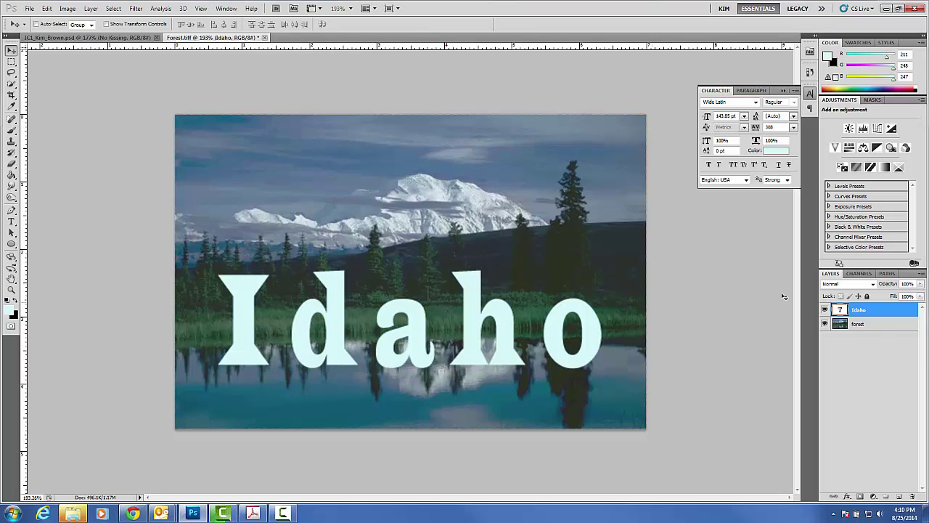
Set the Idaho text to 138.85 pt, tracking 368 and 106% vertical scale
double_click(842, 311)
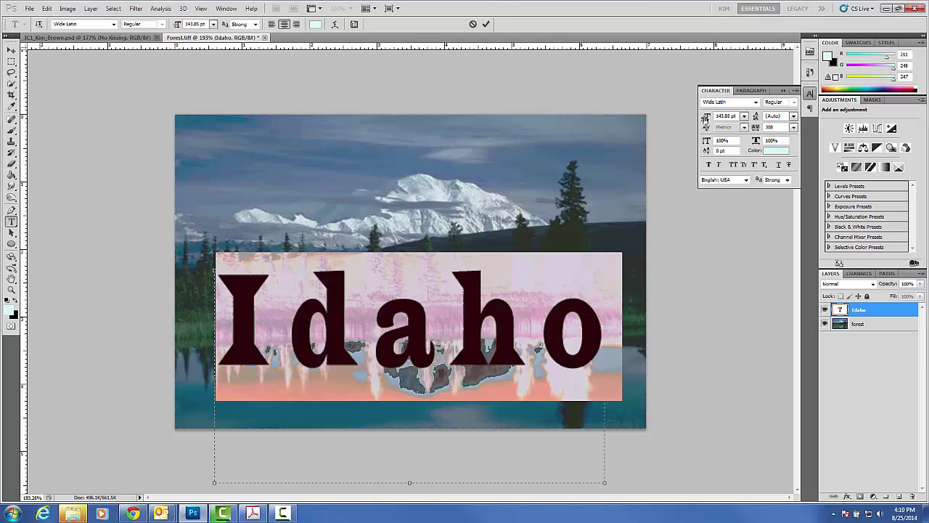
drag(705, 117, 703, 116)
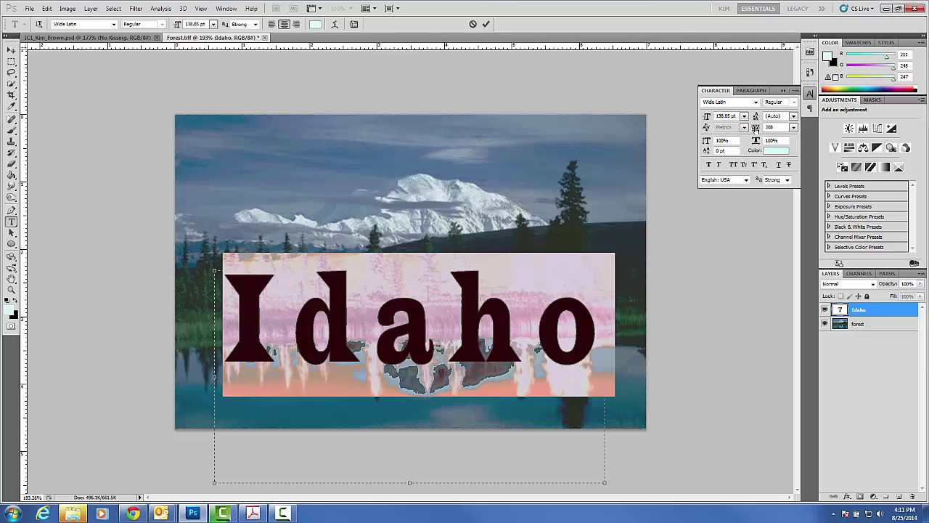
drag(756, 128, 756, 129)
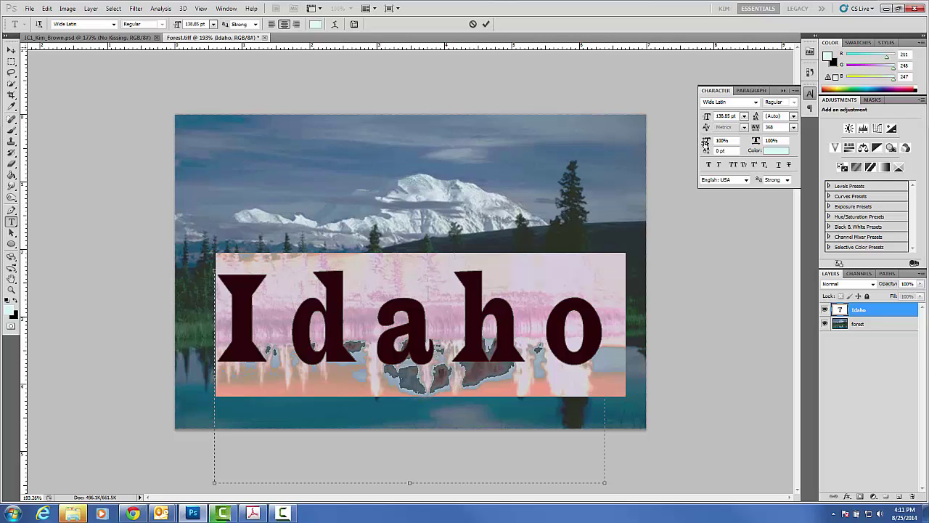
drag(706, 143, 707, 143)
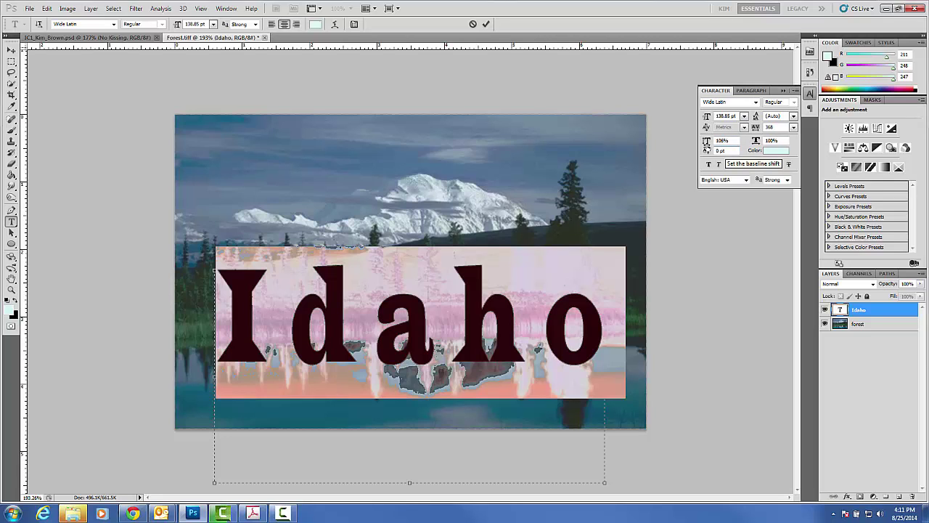
Tighten the tracking of 'ho' in Idaho to 268 and commit the text
click(368, 346)
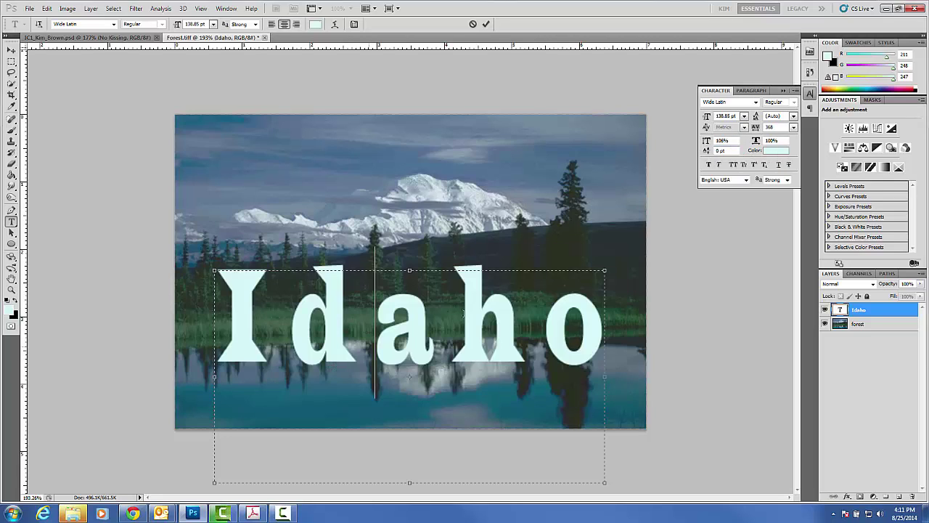
click(475, 312)
drag(475, 312, 592, 327)
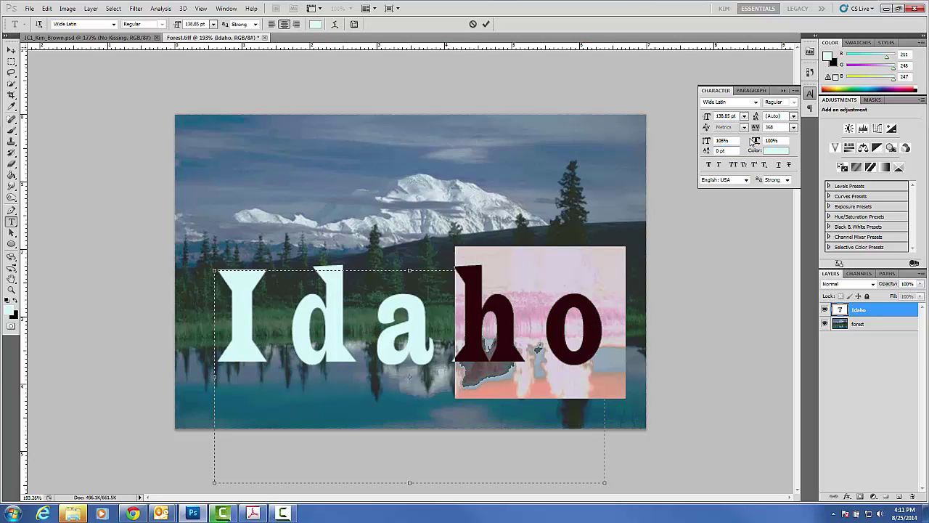
drag(756, 128, 633, 253)
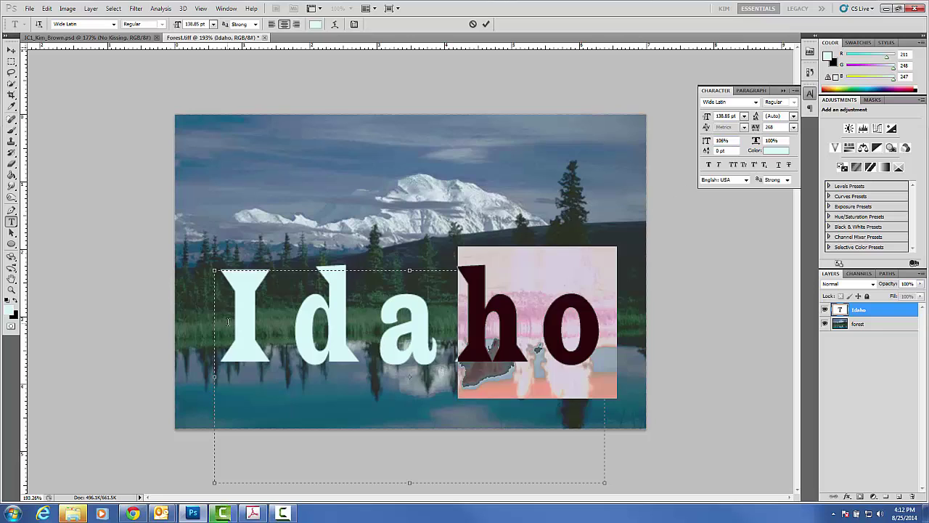
drag(228, 321, 659, 206)
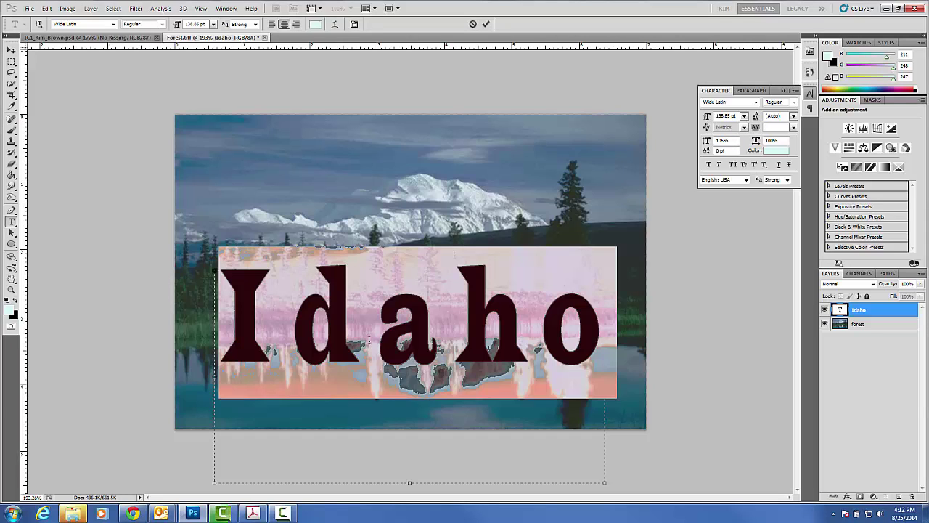
click(11, 50)
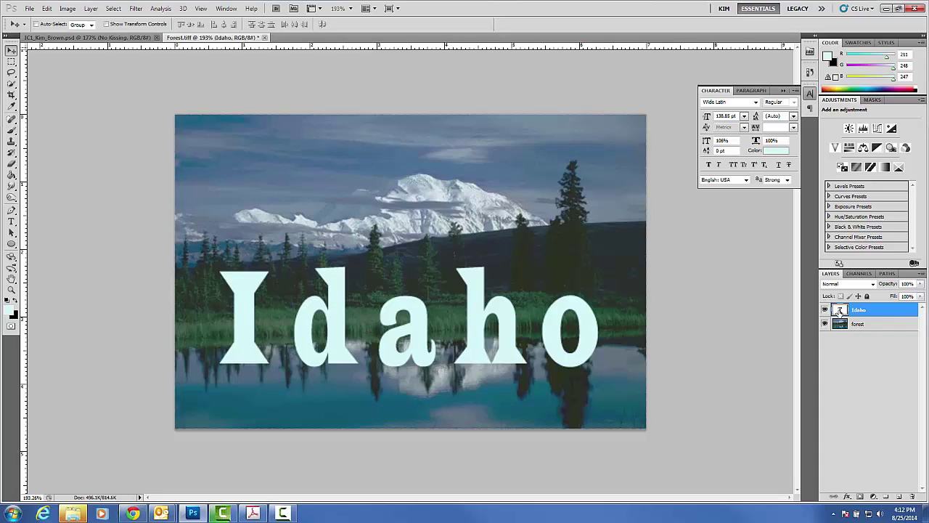
double_click(840, 310)
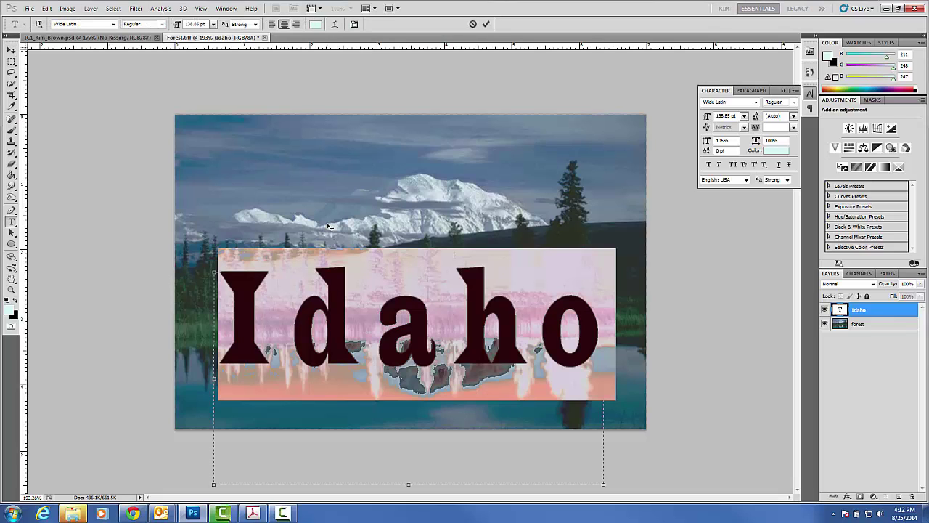
click(334, 25)
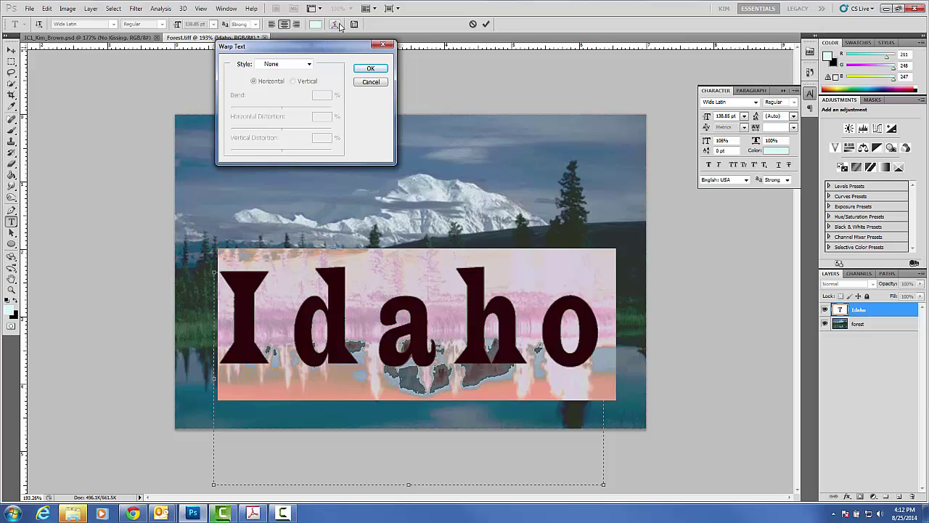
click(308, 65)
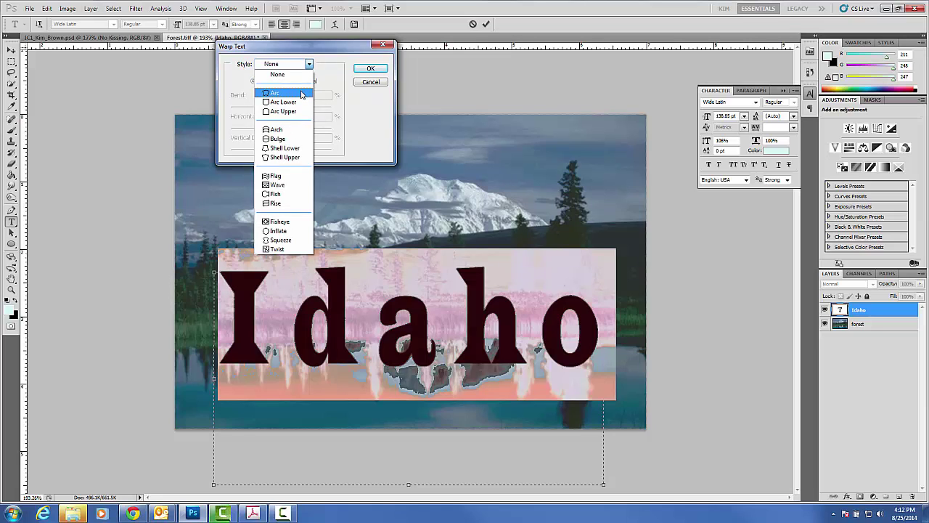
click(301, 95)
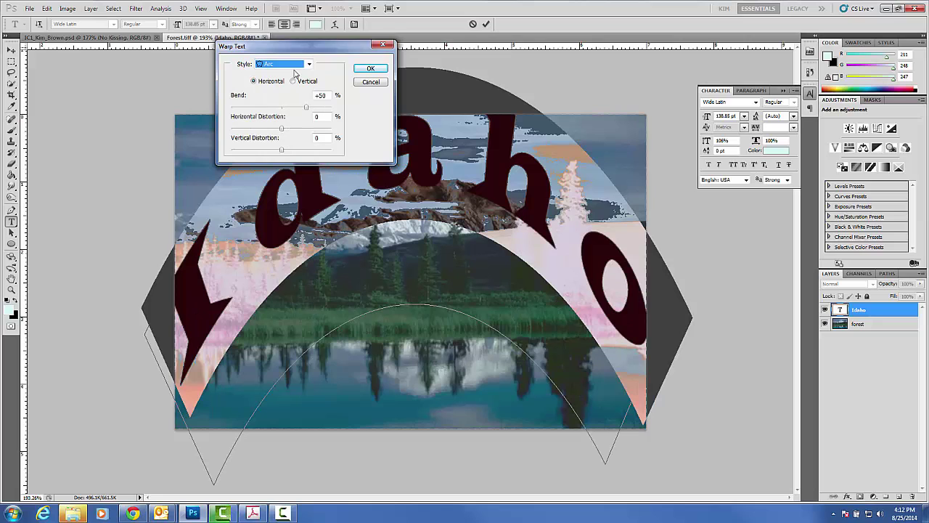
drag(310, 53, 630, 56)
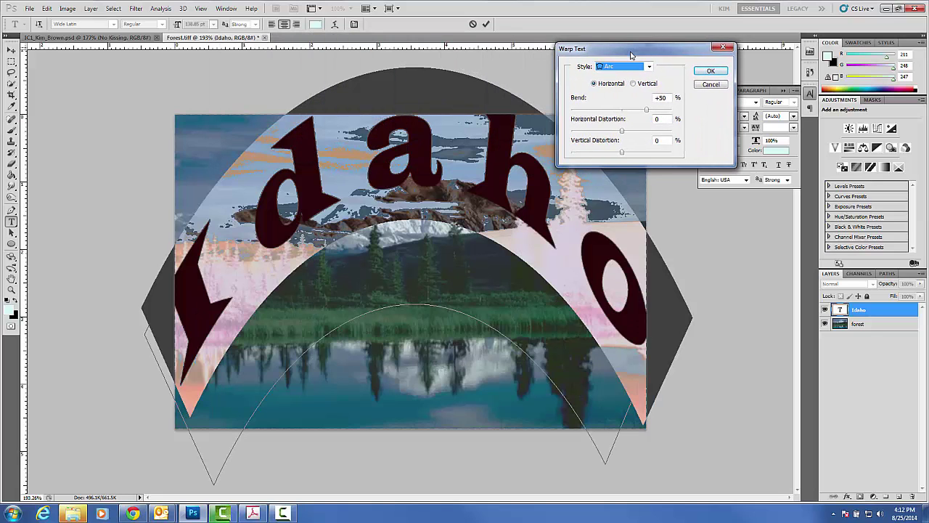
drag(647, 114, 609, 132)
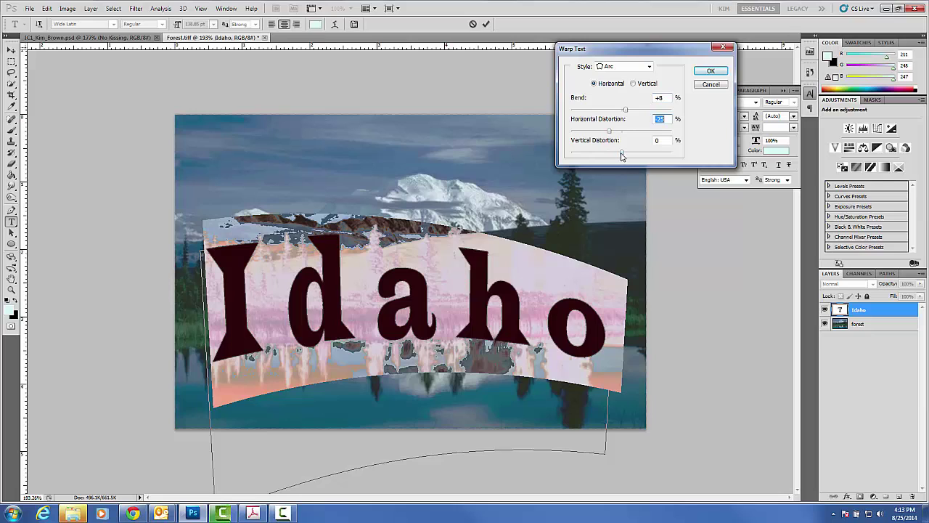
drag(622, 155, 622, 156)
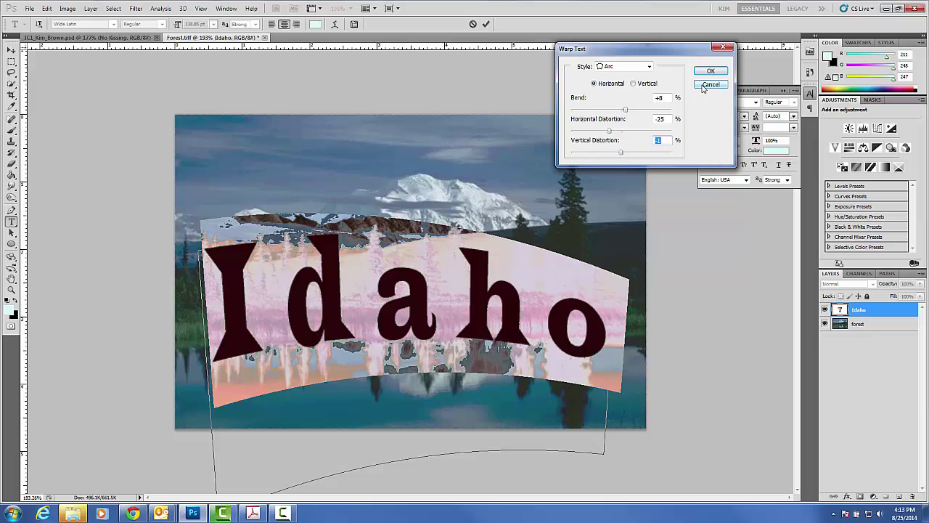
click(585, 83)
click(708, 84)
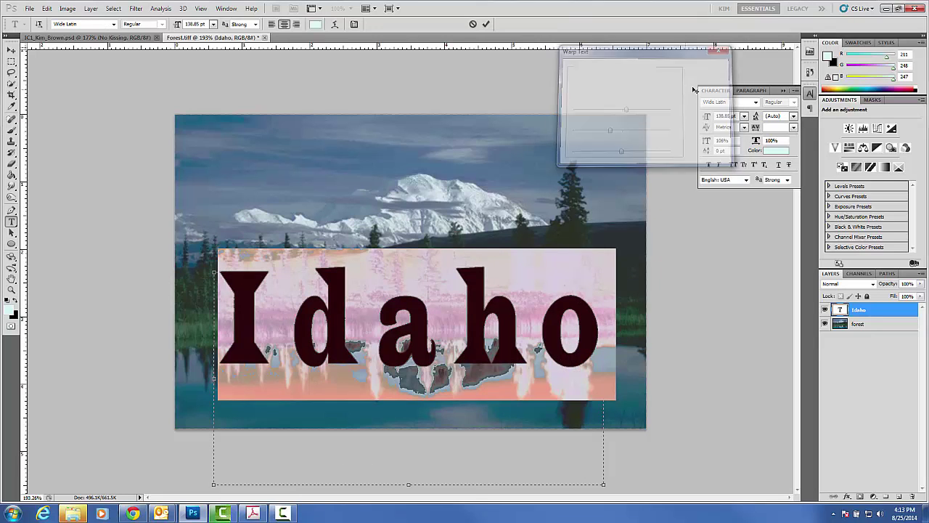
Warp the Idaho text with the Arc style at a bend of +12
click(334, 25)
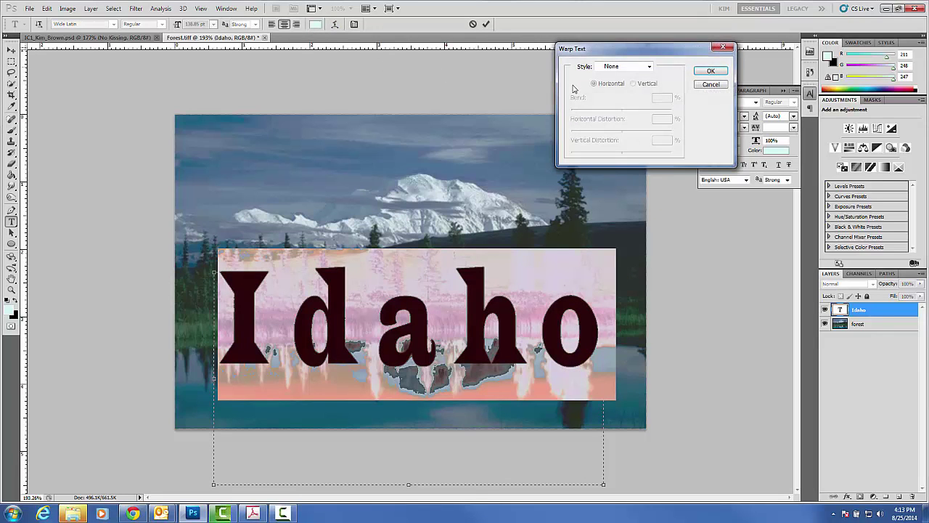
click(650, 67)
click(625, 141)
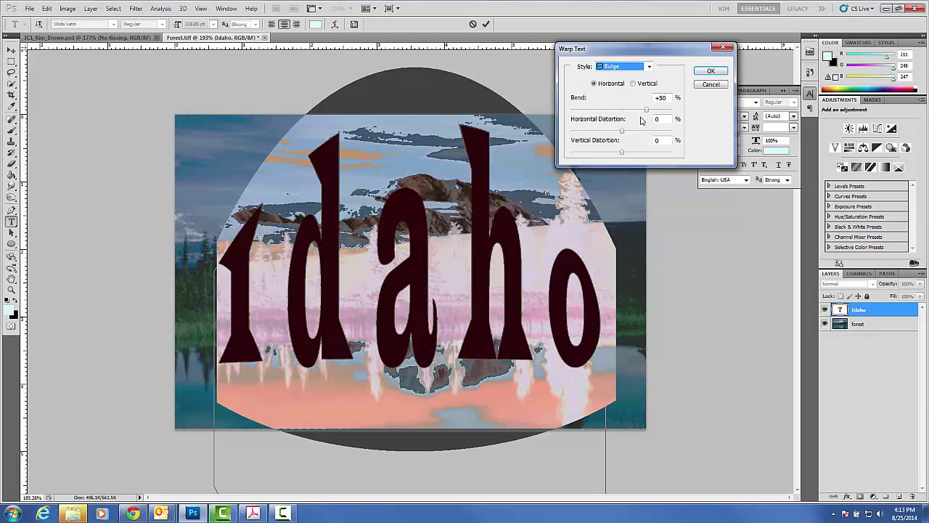
click(650, 66)
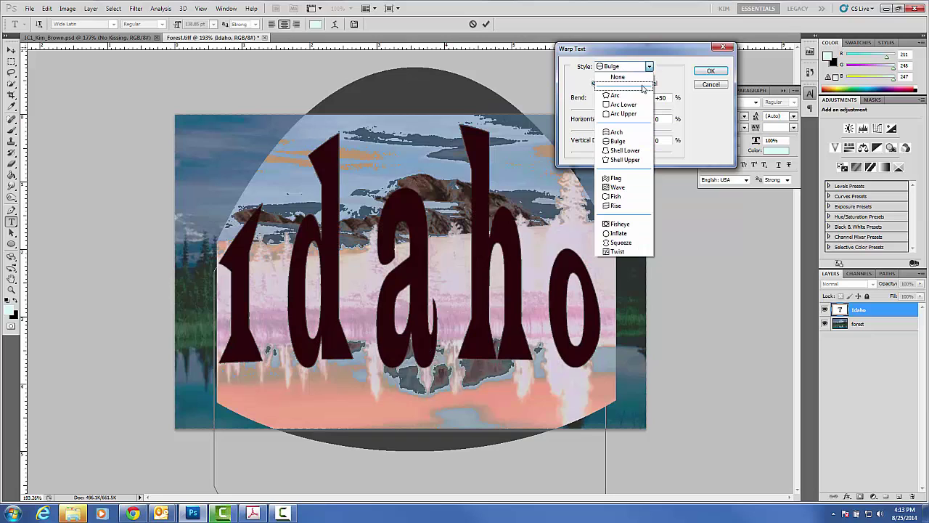
click(616, 95)
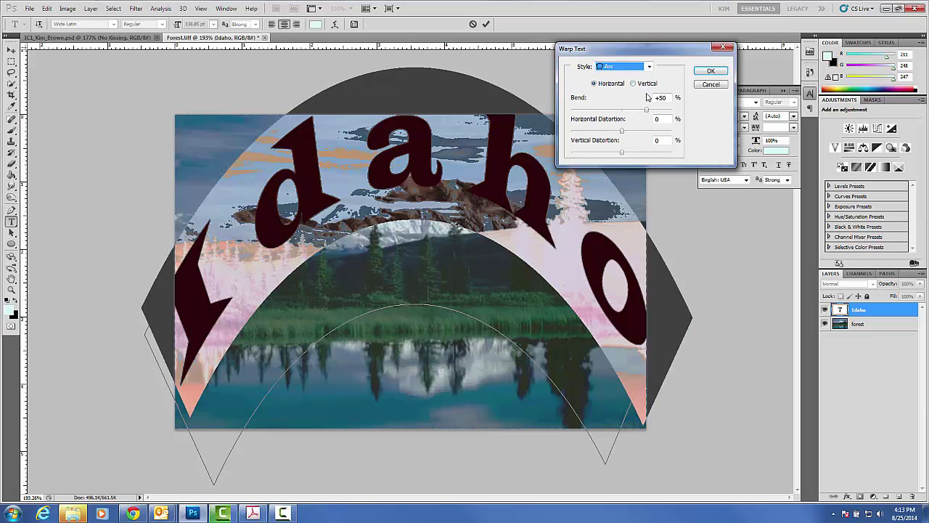
drag(646, 111, 627, 110)
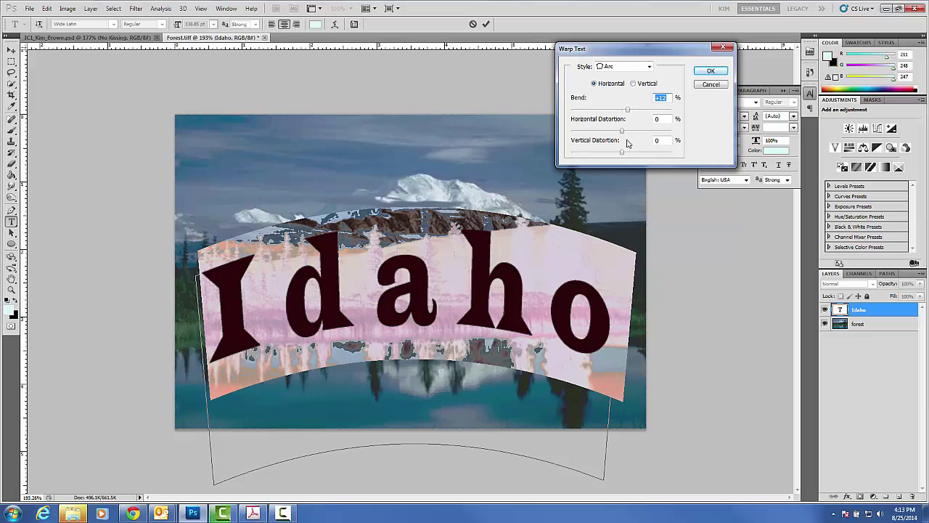
click(711, 71)
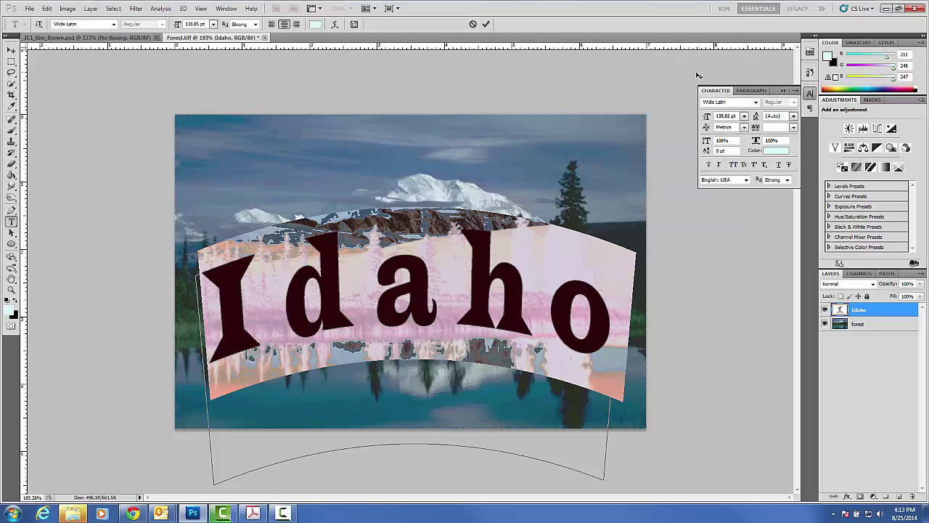
click(10, 50)
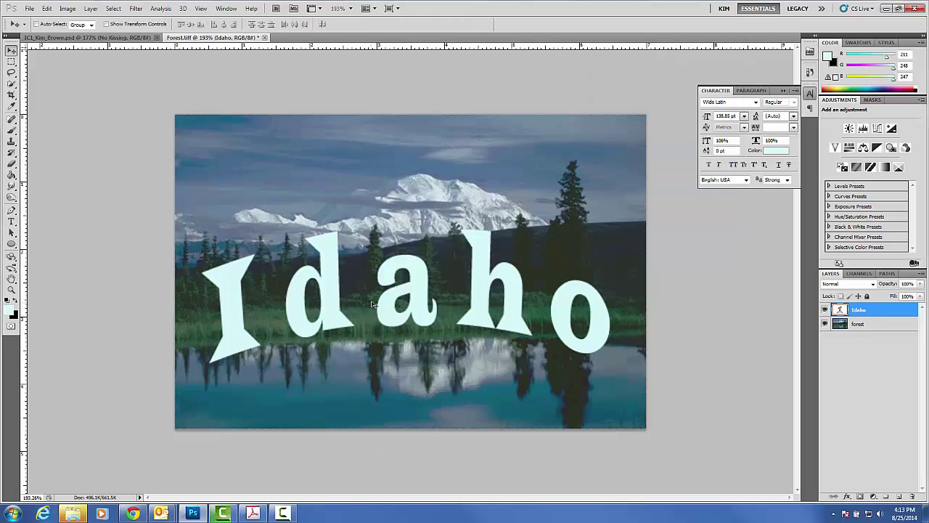
Nudge the warped Idaho text lower and give it a default drop shadow
drag(376, 293, 383, 320)
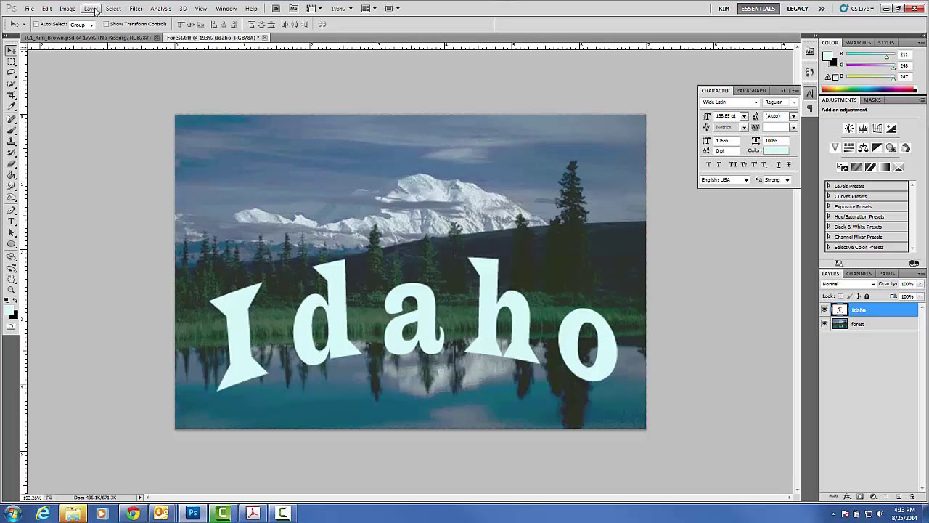
click(91, 8)
mouse_move(119, 64)
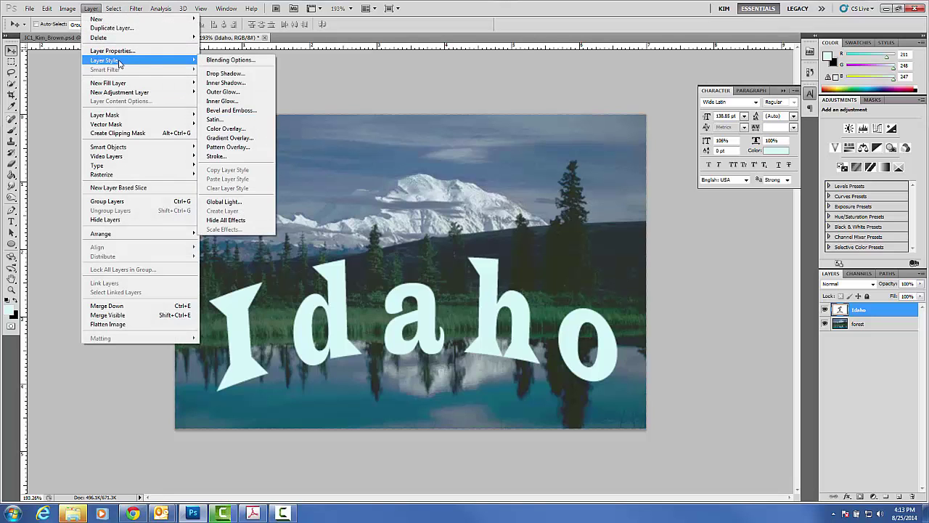
click(240, 76)
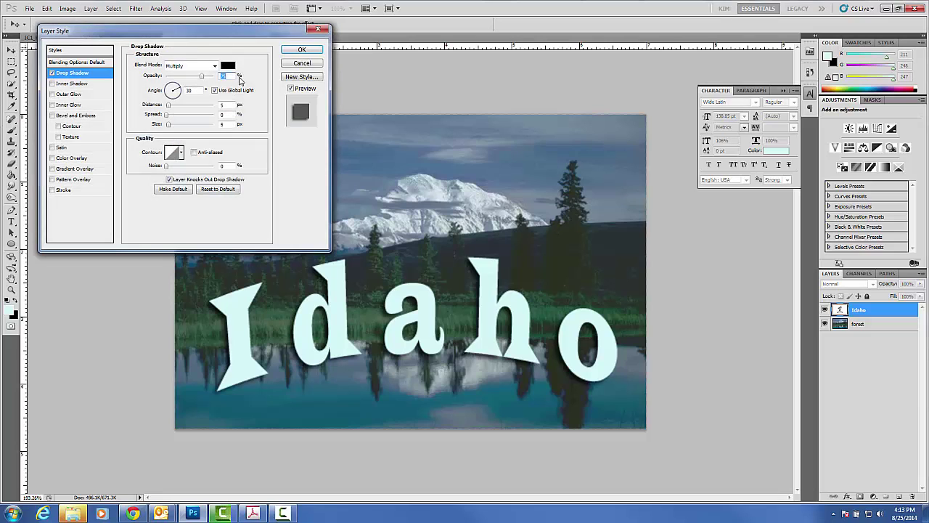
click(302, 50)
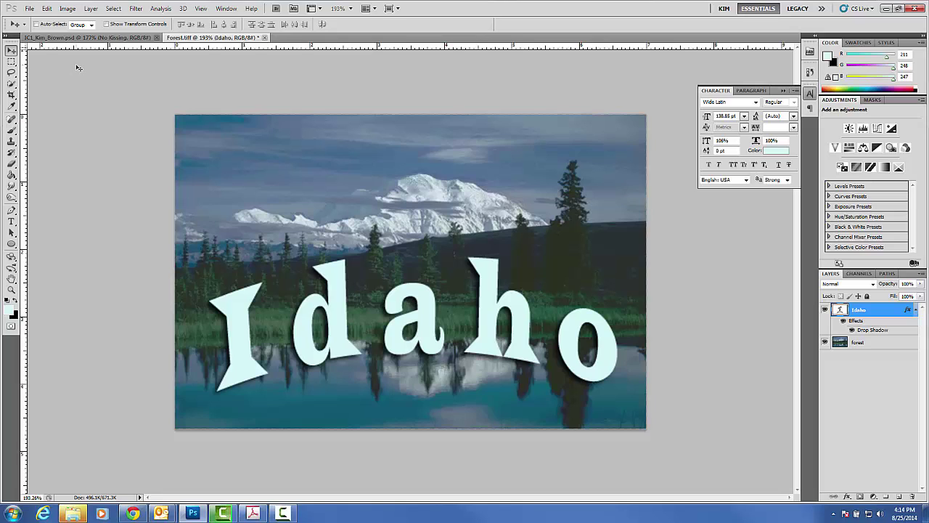
Rasterize the Idaho type layer with Layer > Rasterize > Layer, keeping its drop shadow
click(90, 9)
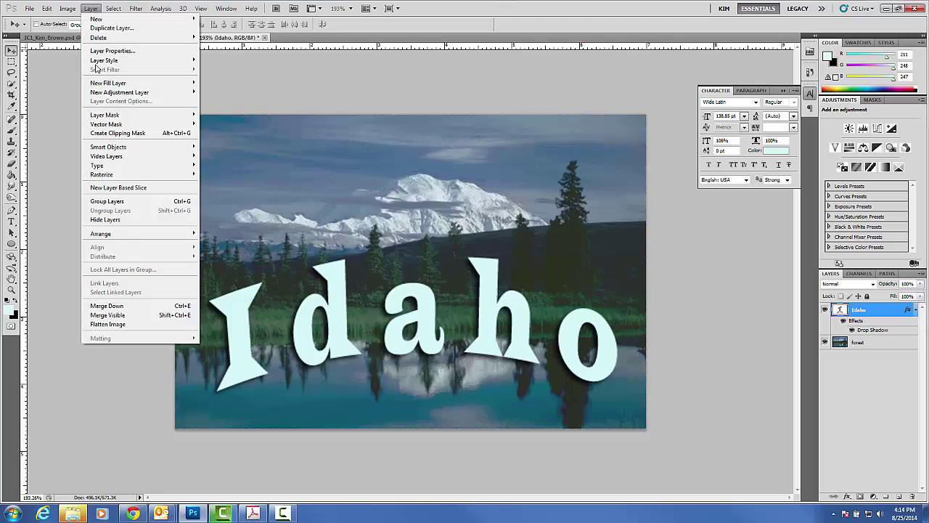
mouse_move(133, 176)
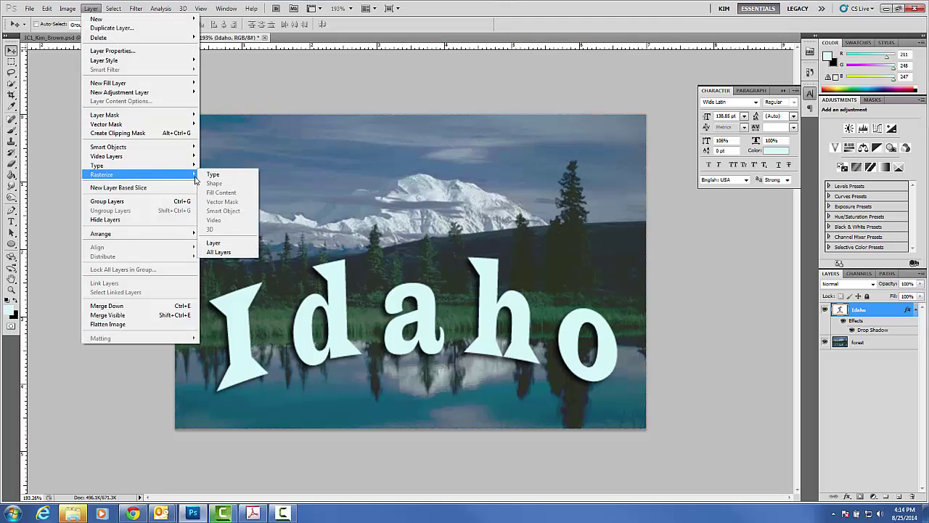
click(236, 241)
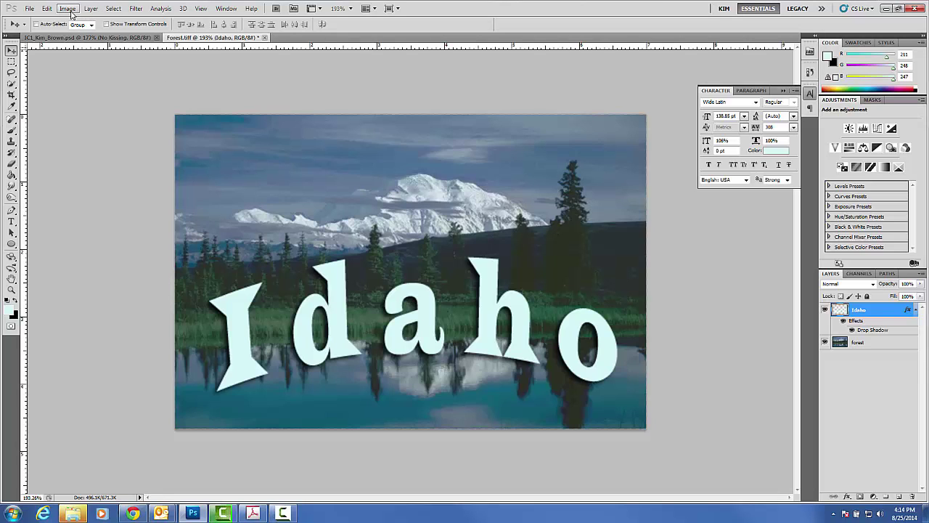
Add a default Hue/Saturation adjustment layer named 'Color Idaho' above the Idaho layer
click(71, 11)
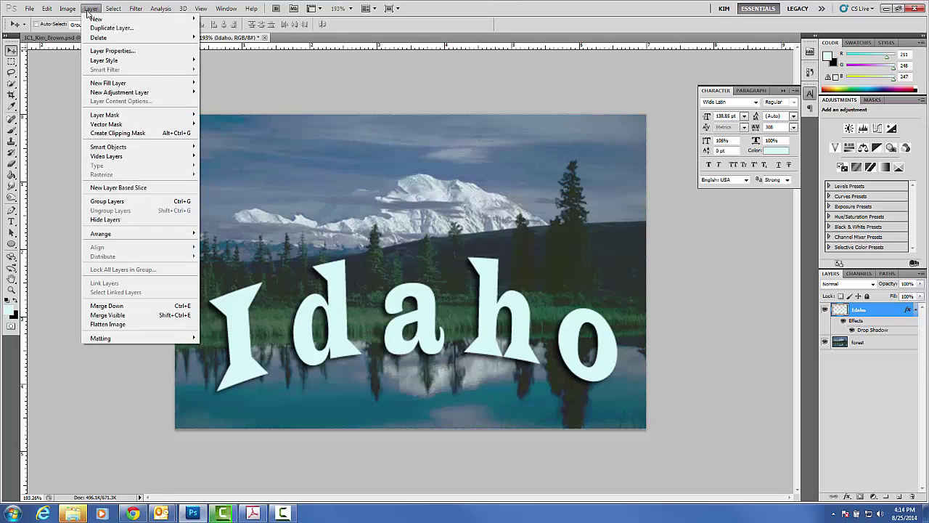
click(89, 12)
click(68, 9)
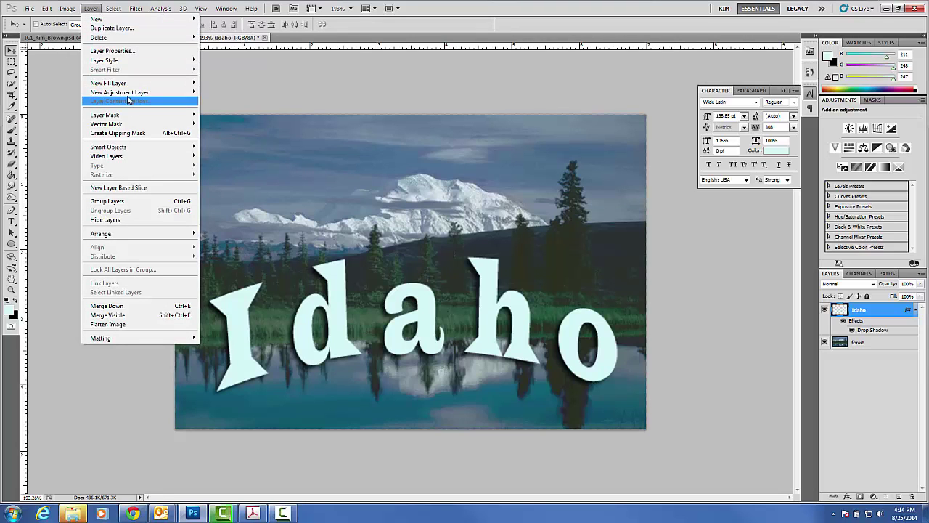
mouse_move(129, 96)
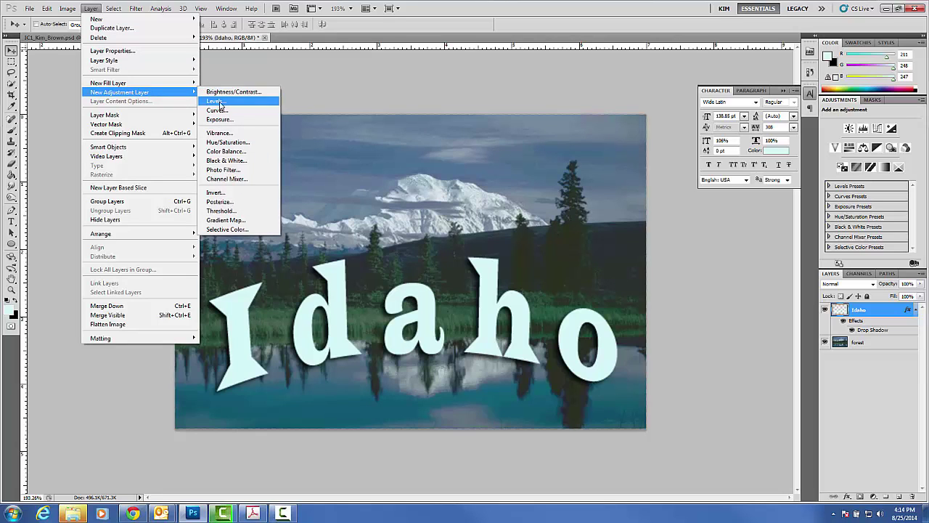
click(231, 143)
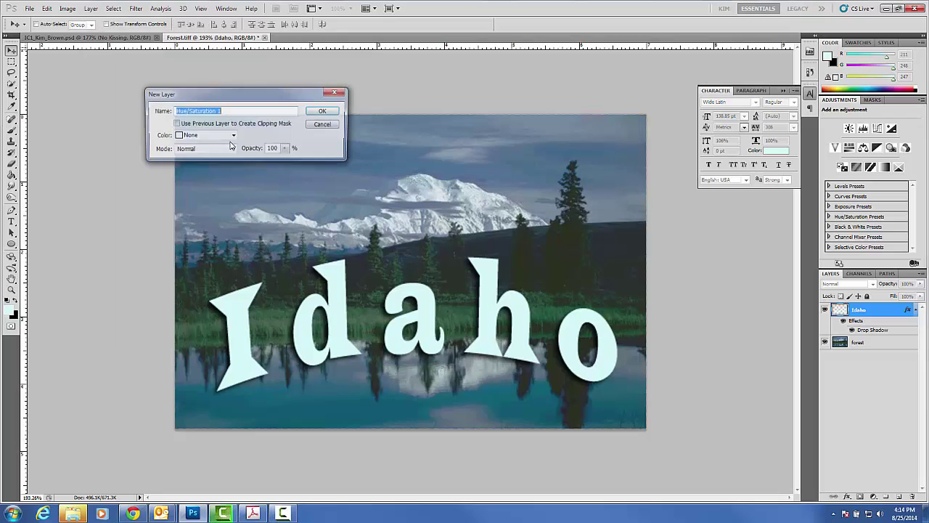
drag(222, 95, 527, 89)
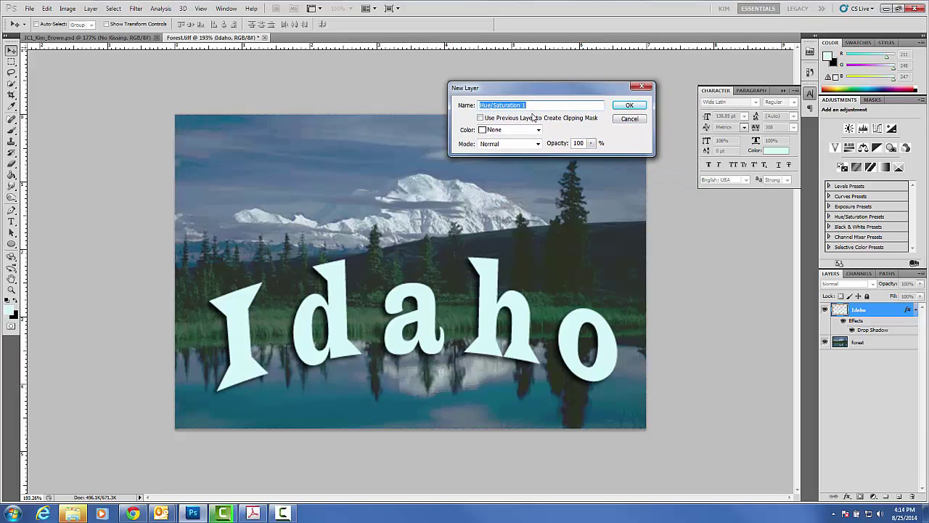
text(Color Idaho)
click(641, 110)
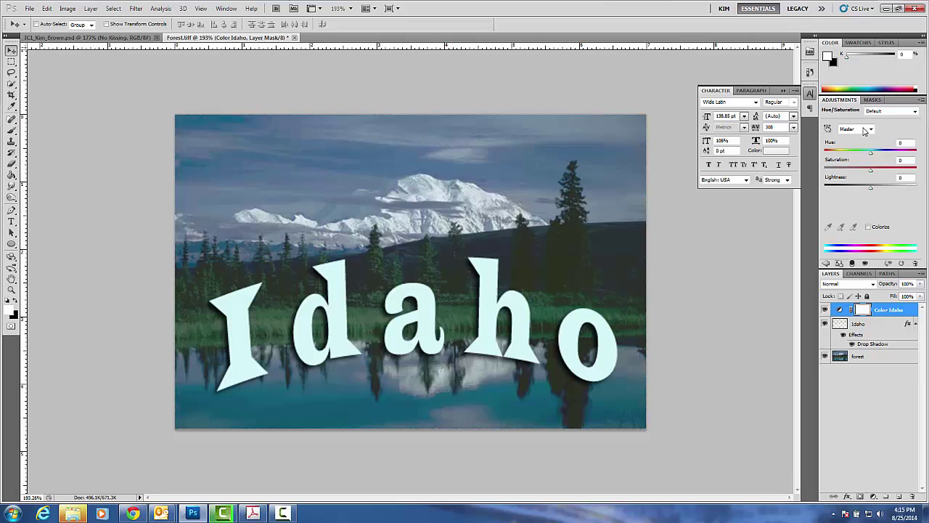
Enable Colorize on Color Idaho and set Hue to 107 with Saturation 25
click(868, 227)
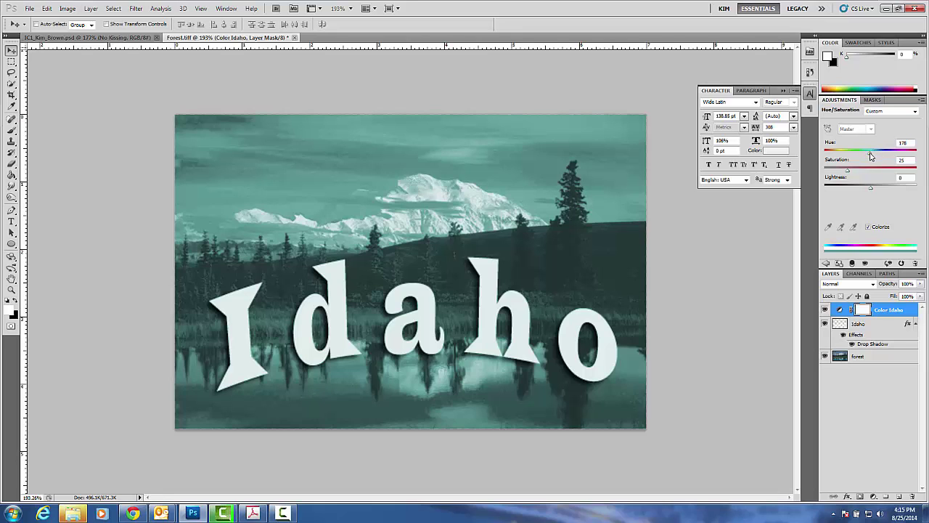
mouse_move(870, 155)
mouse_down()
mouse_move(842, 163)
mouse_move(868, 160)
mouse_move(853, 159)
mouse_up()
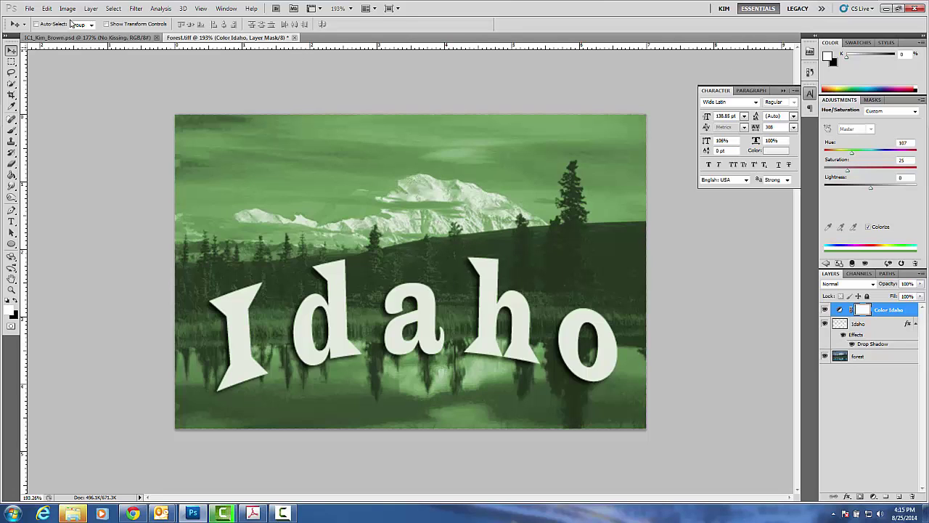
Begin Save As with the author's name as file name and Photoshop PSD format
click(29, 9)
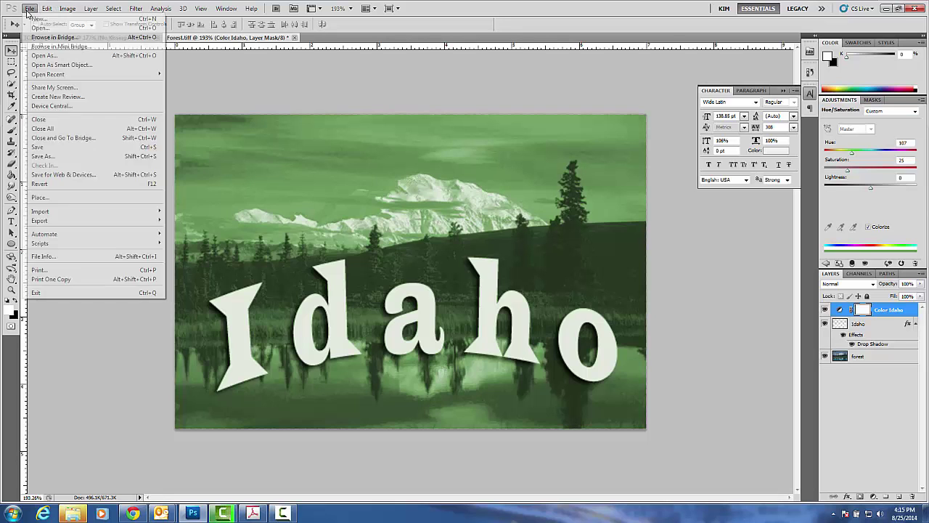
click(44, 156)
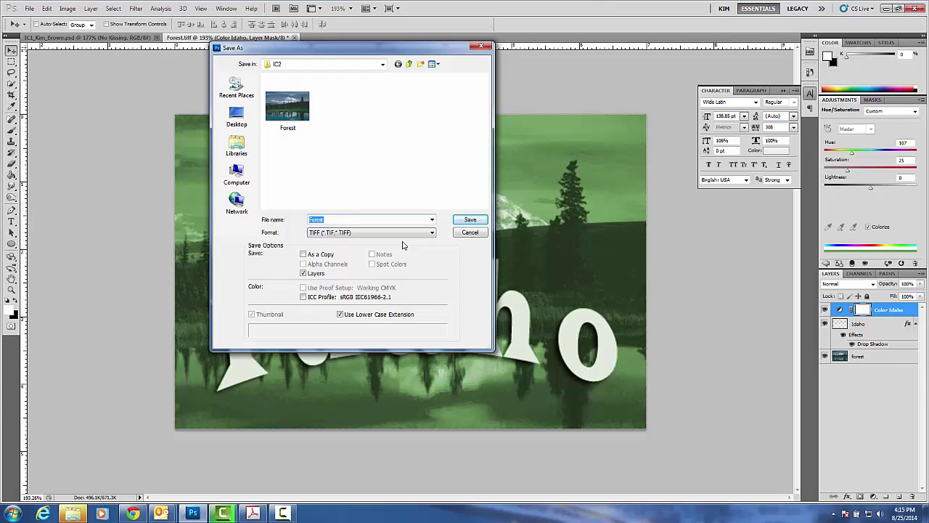
text(Forest)
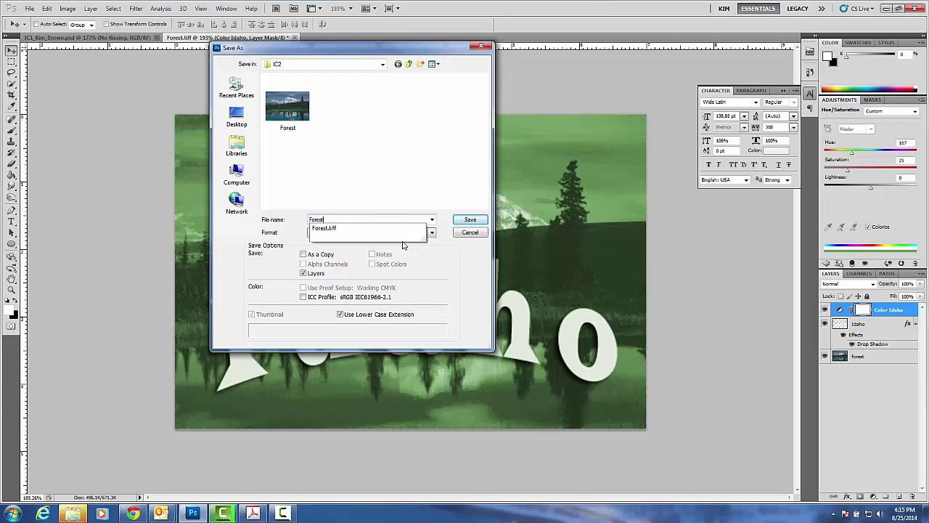
text(_Kim)
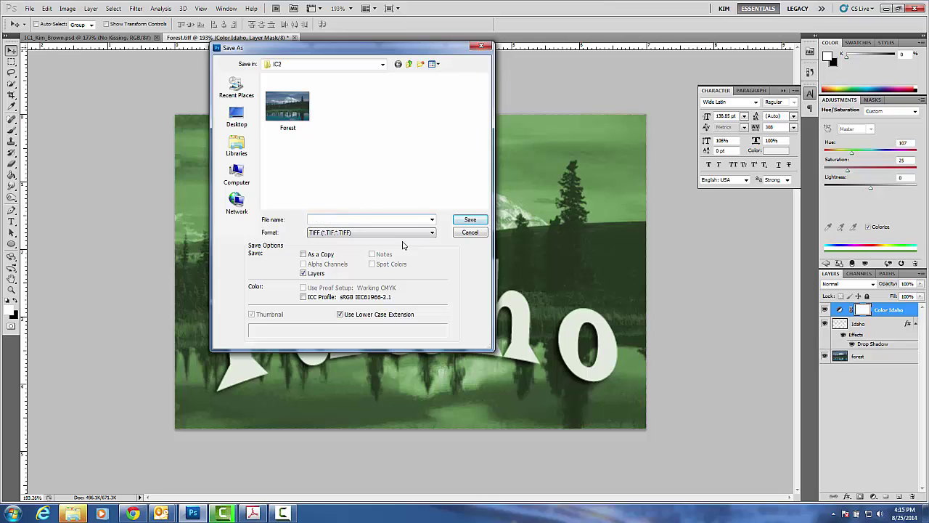
text(_Brown_IC2)
click(432, 232)
scroll(429, 246, up, 1)
click(426, 242)
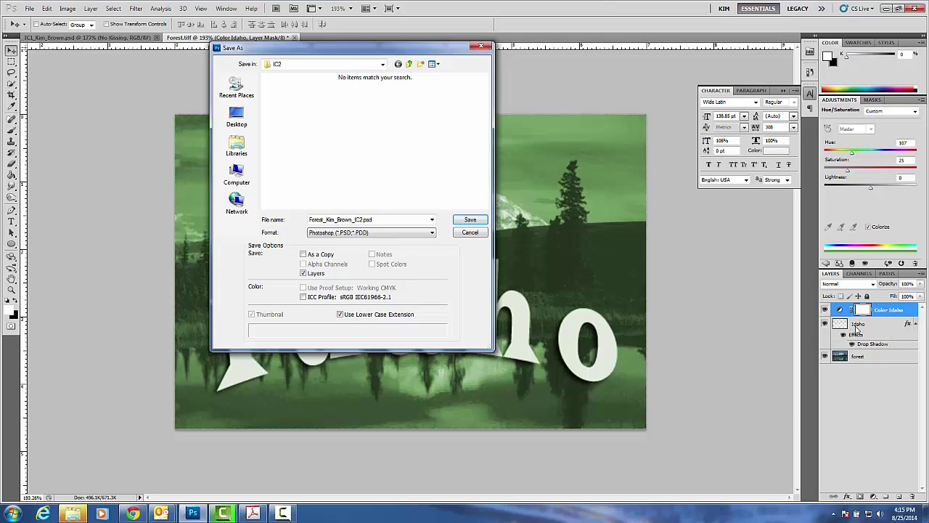
Save the PSD in PS Completed Folder as IC2 plus the author's name
click(409, 64)
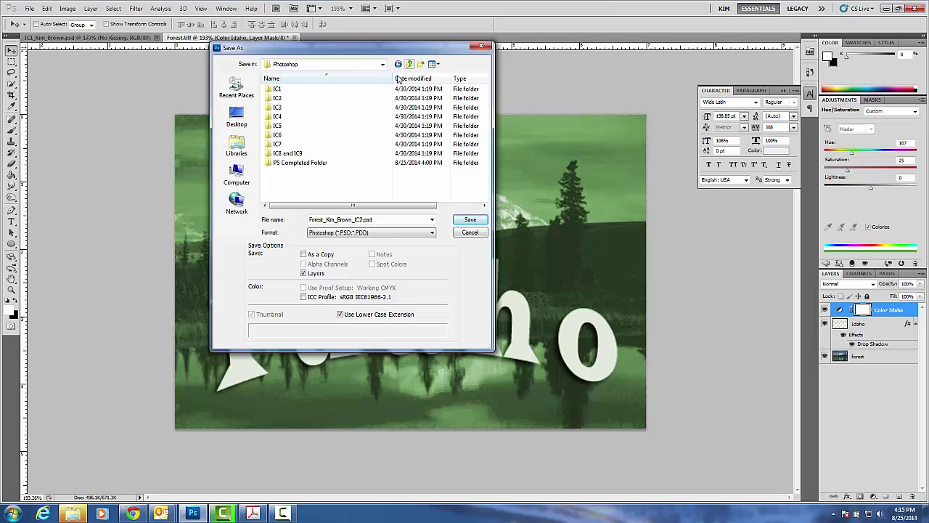
double_click(299, 162)
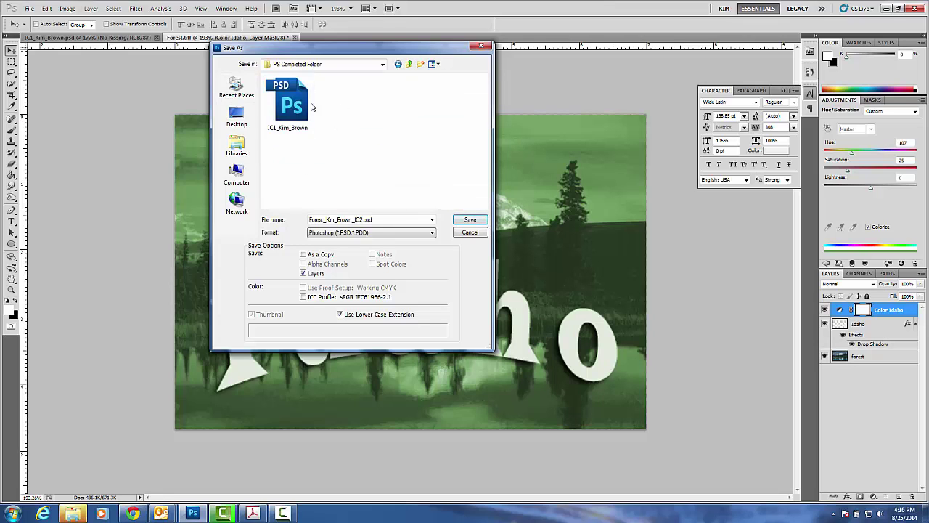
double_click(379, 219)
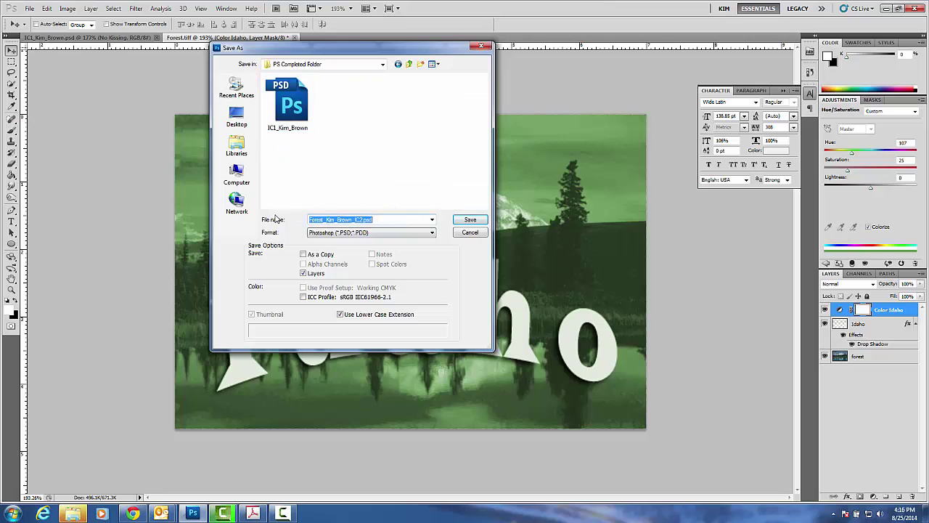
text(IC2)
text(_Kim)
text(_Veo)
key(BackSpace)
key(BackSpace)
text(Brown)
click(468, 220)
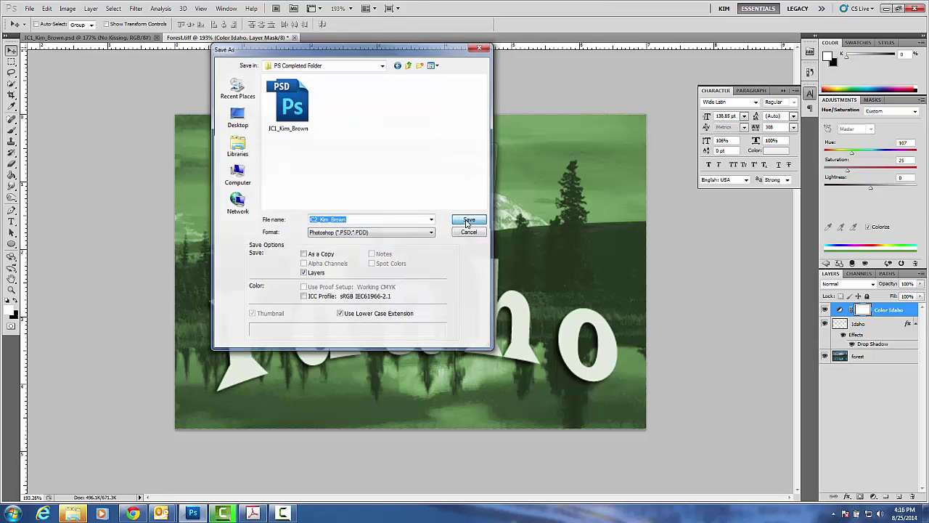
click(489, 170)
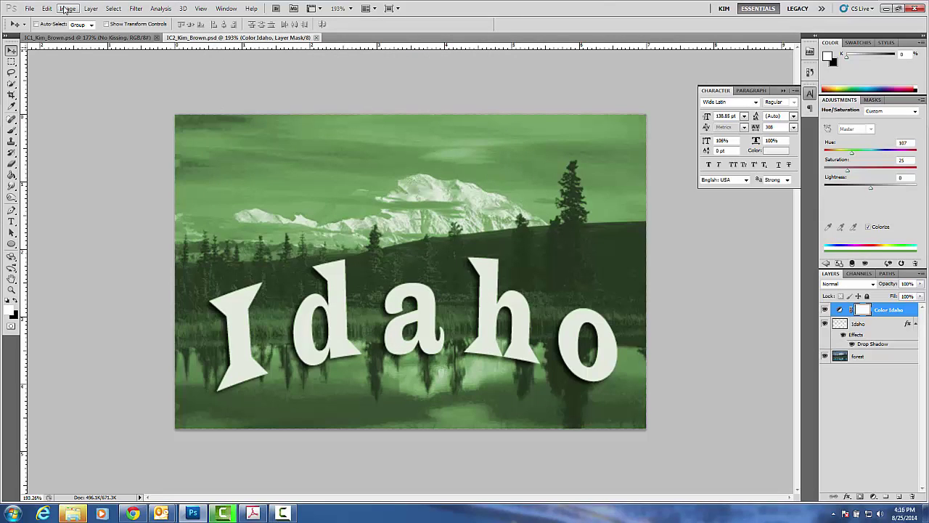
Save a JPEG copy alongside the PSD at Maximum quality 12
click(30, 8)
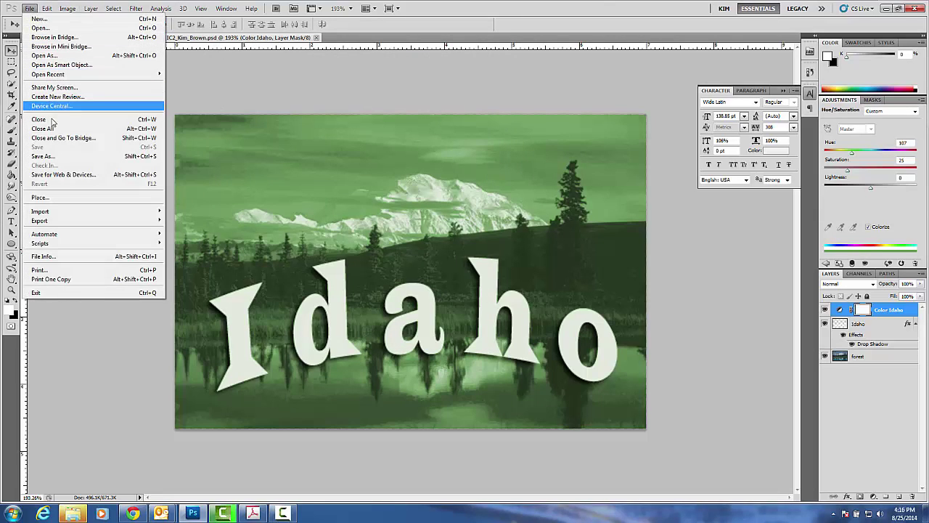
click(57, 156)
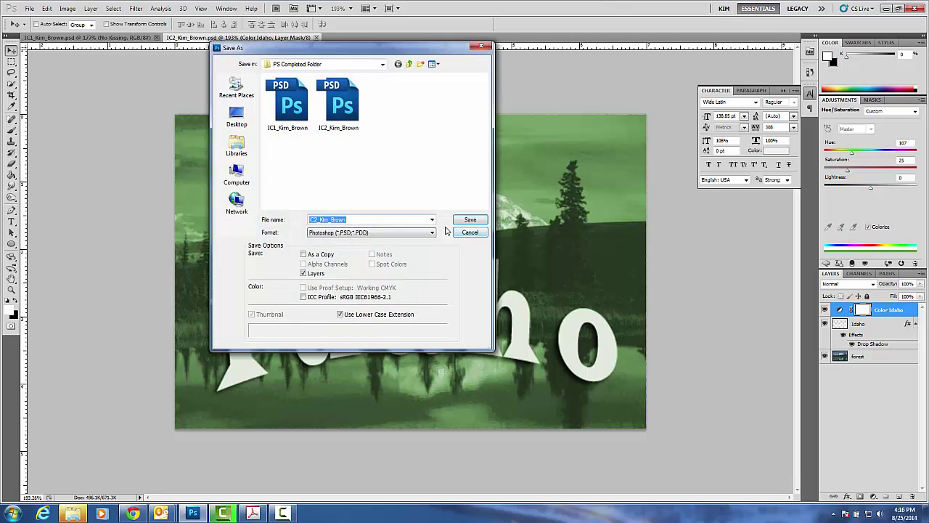
click(434, 233)
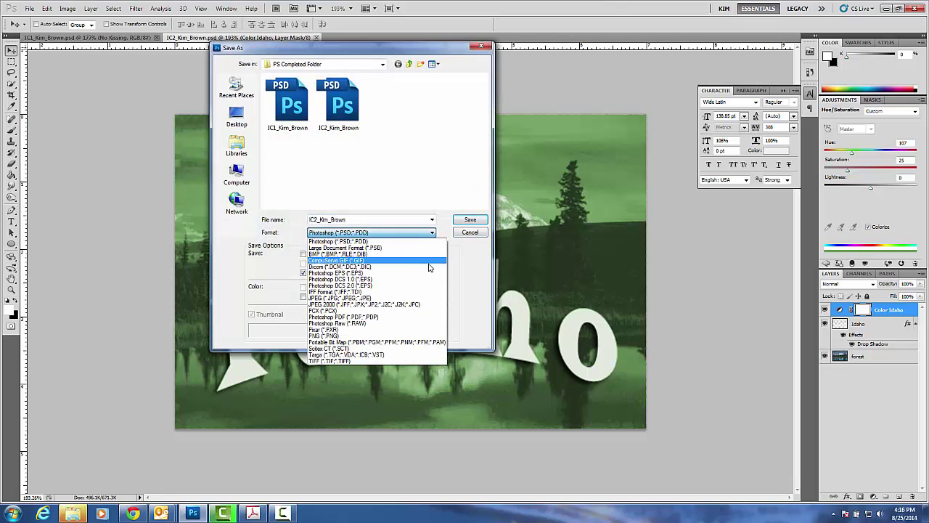
click(426, 297)
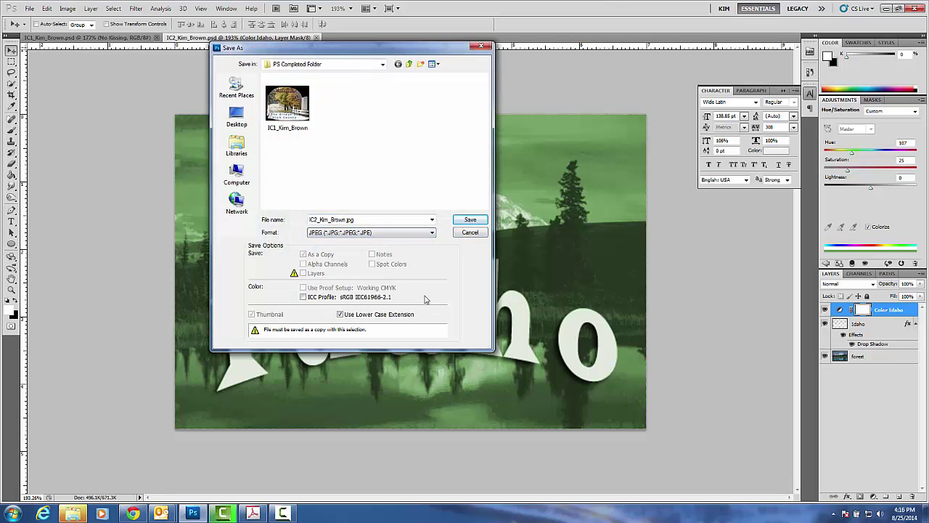
click(461, 222)
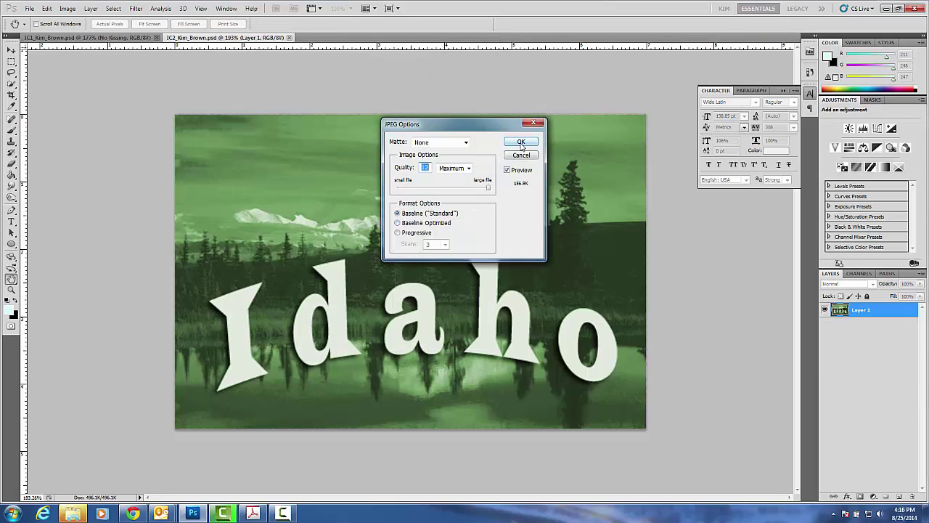
click(520, 143)
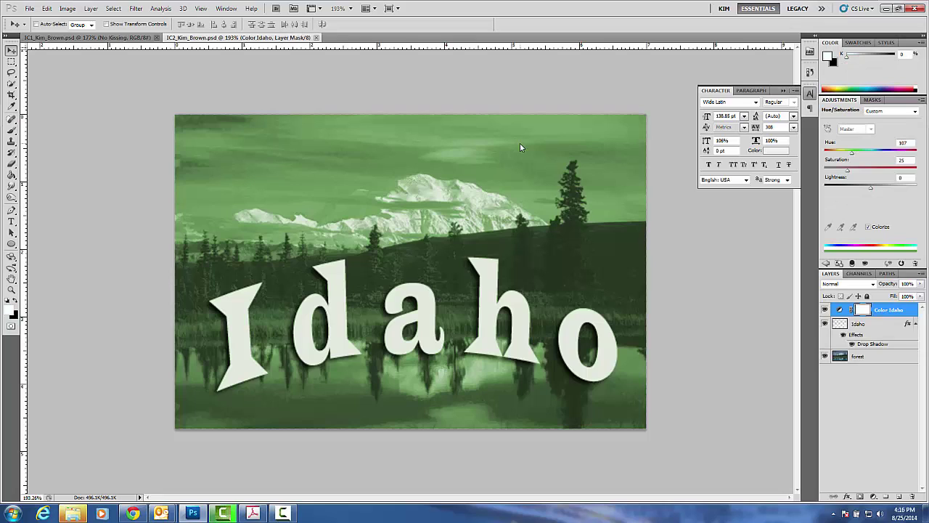